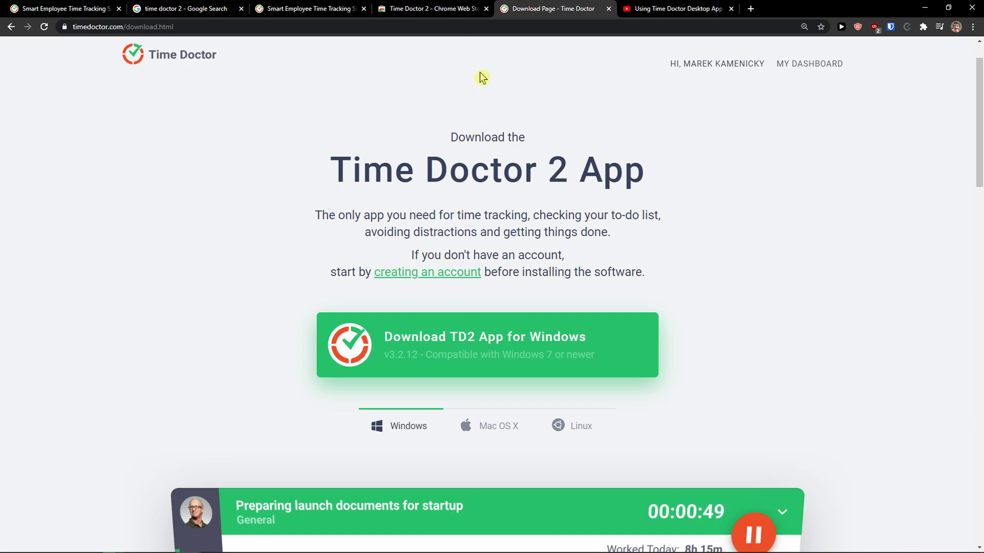
Glance at the Chrome extension page, then download the Time Doctor 2 installer for Windows.
click(461, 9)
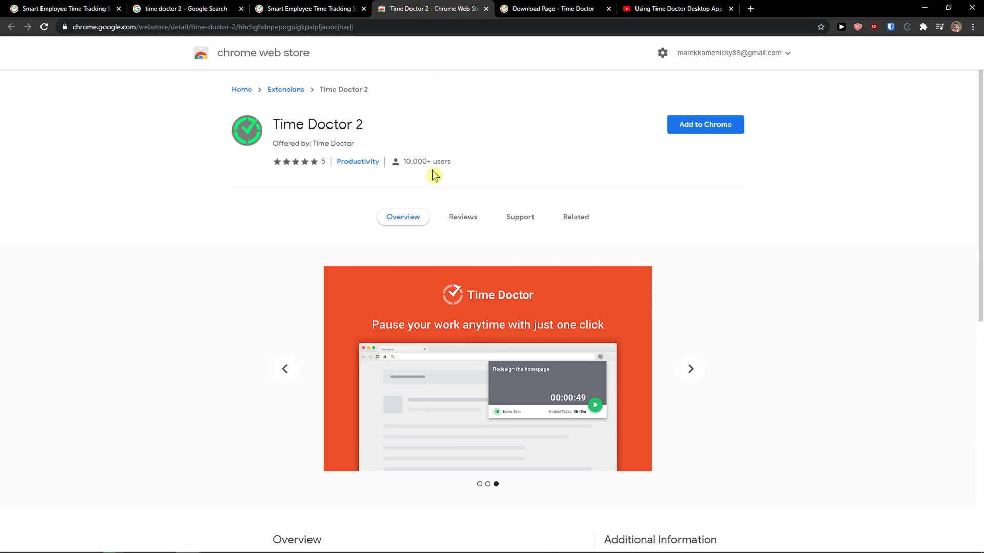
click(527, 8)
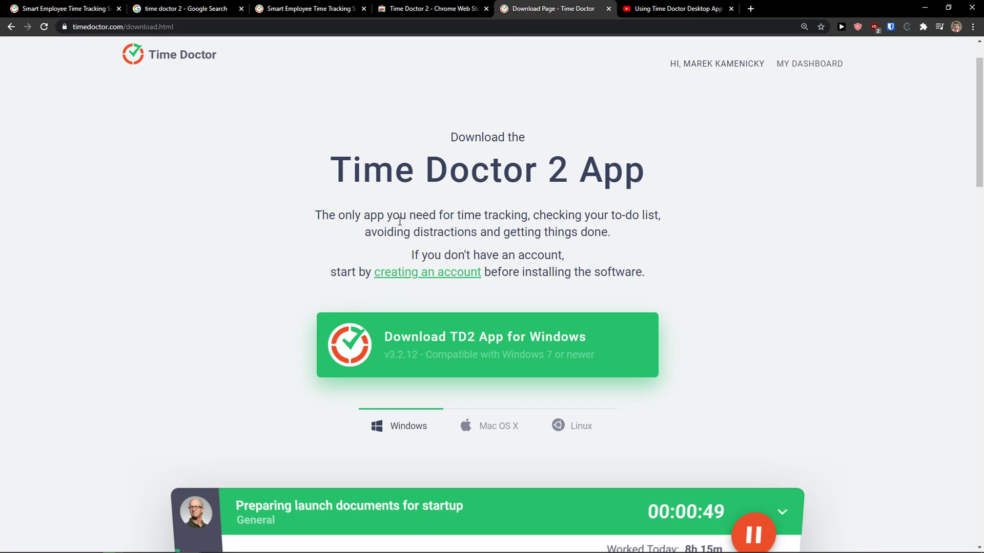
click(434, 347)
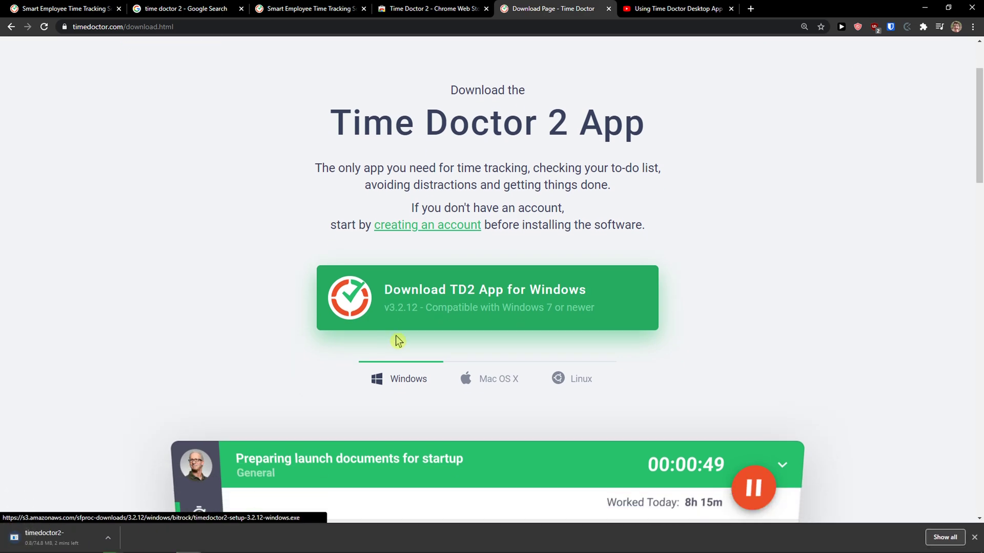
Look over the Mac OS X download option, then minimize Chrome.
scroll(457, 310, down, 12)
scroll(459, 305, down, 4)
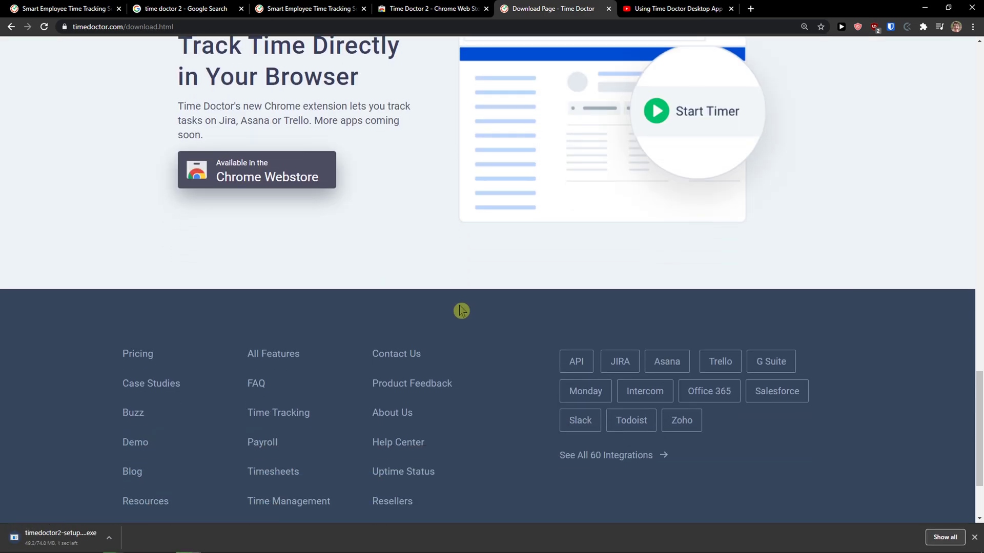
scroll(456, 308, up, 18)
scroll(450, 318, up, 2)
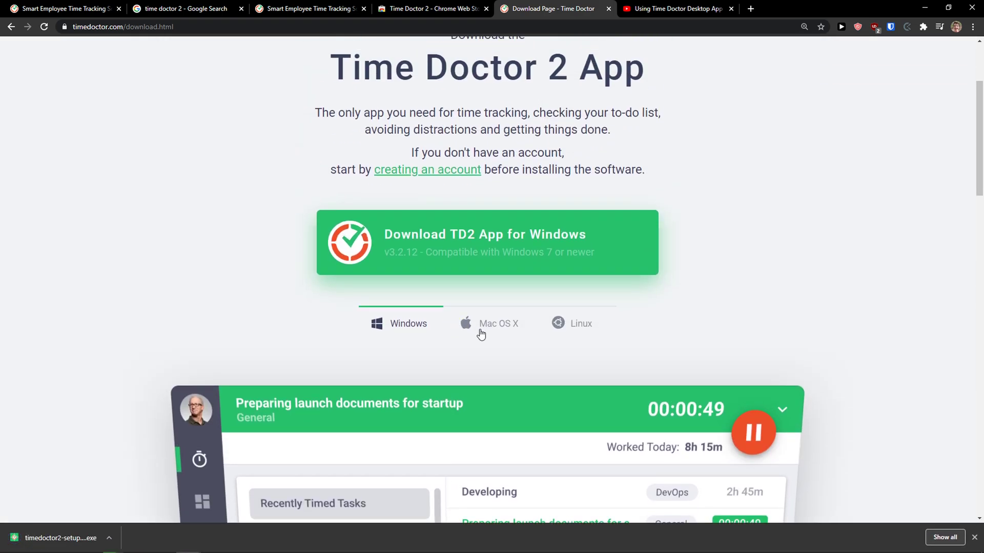
click(482, 328)
click(923, 7)
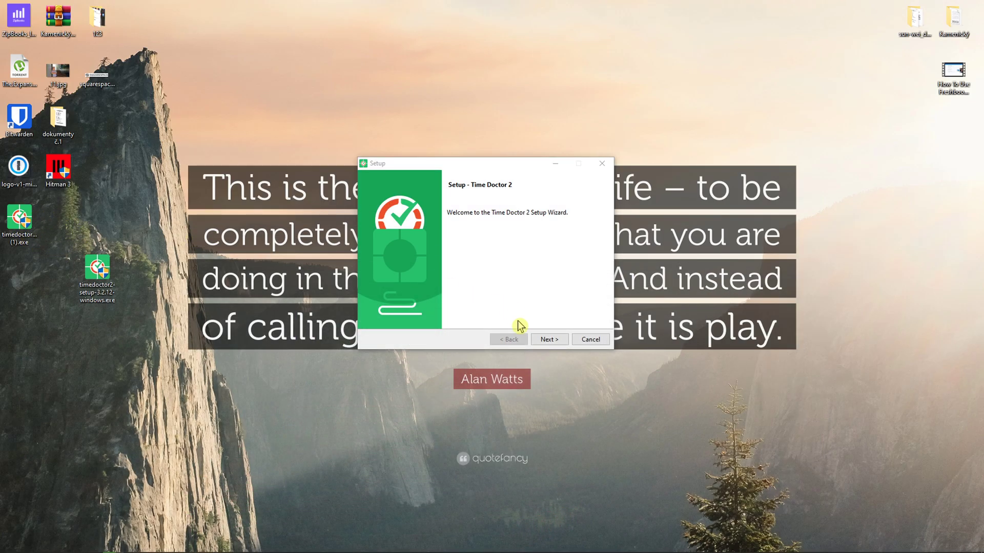
Run the Time Doctor 2 installer to Finish, then begin creating a new account from the login screen.
click(546, 341)
click(548, 340)
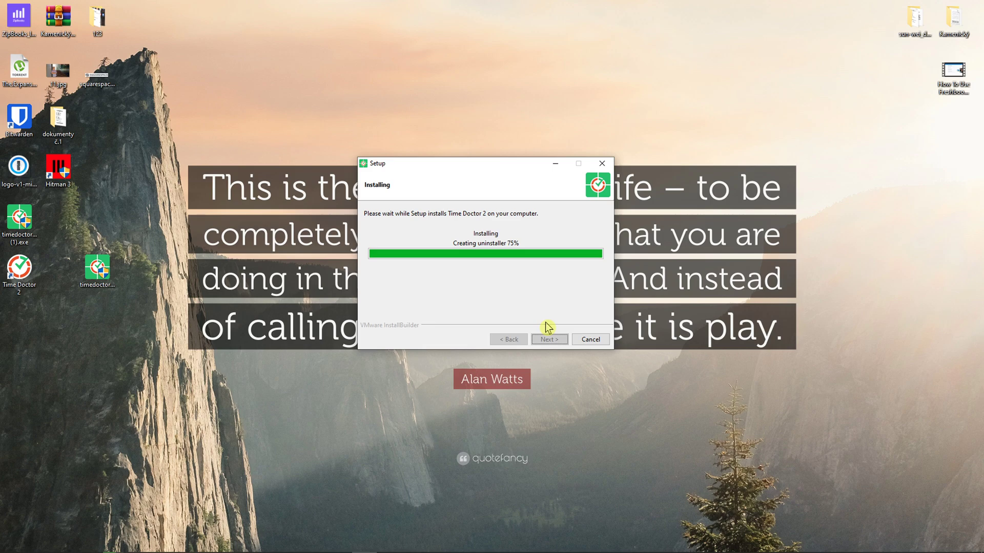
click(552, 339)
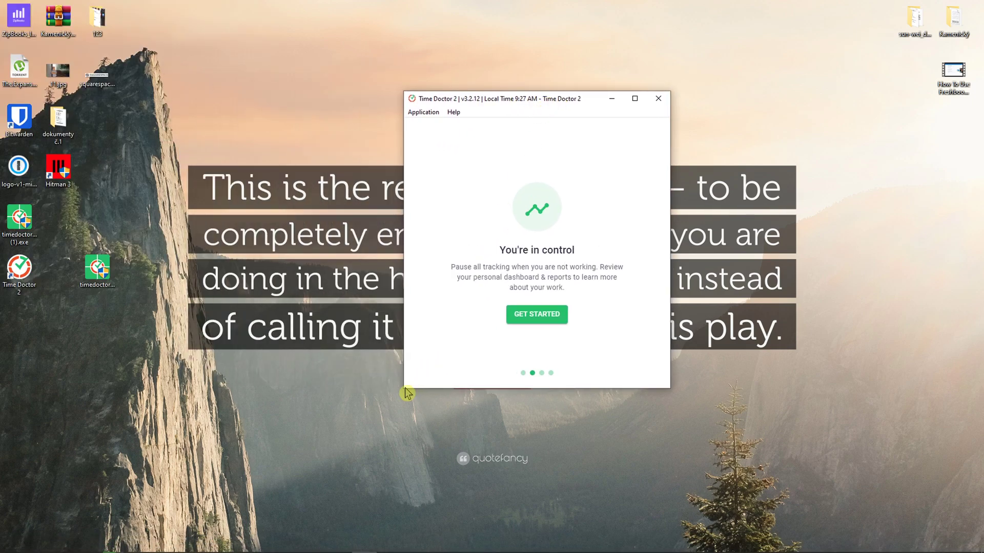
click(525, 318)
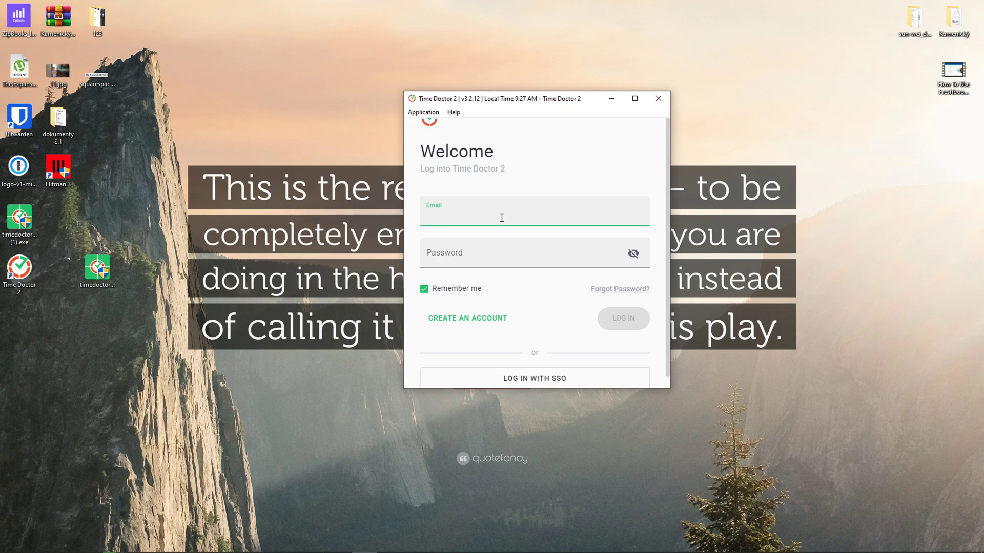
click(454, 318)
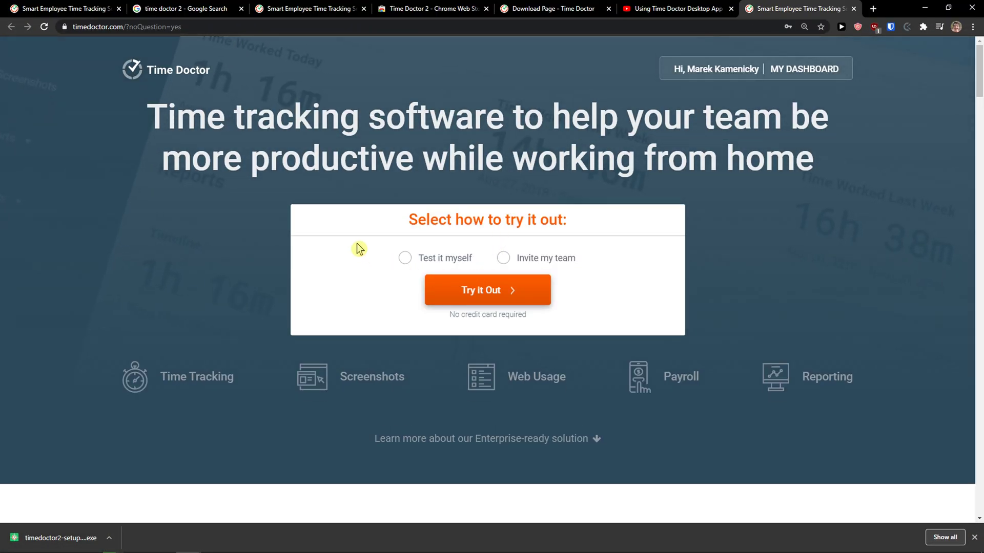
Choose the self-test trial and submit the sign-up form with name, company email and password.
click(423, 258)
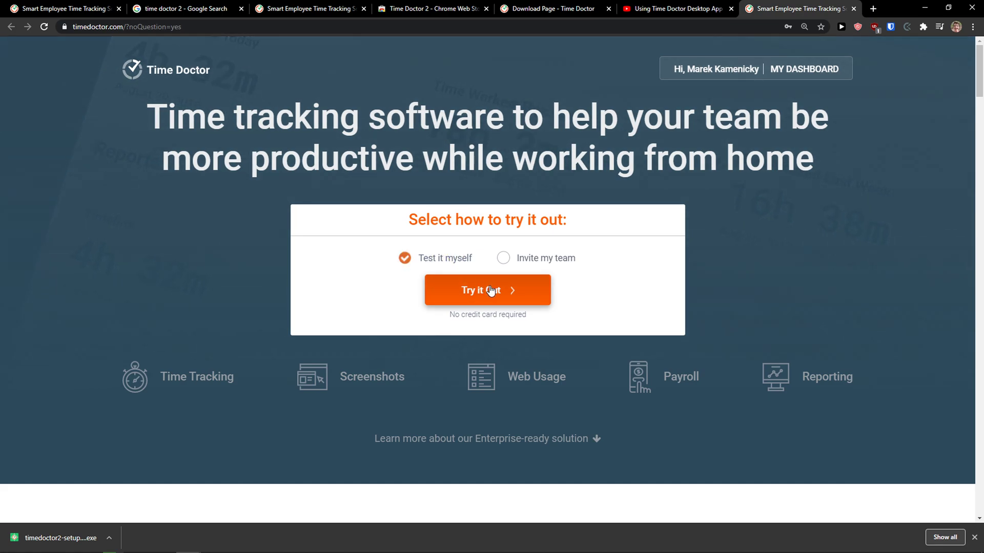
click(489, 289)
click(334, 259)
click(374, 307)
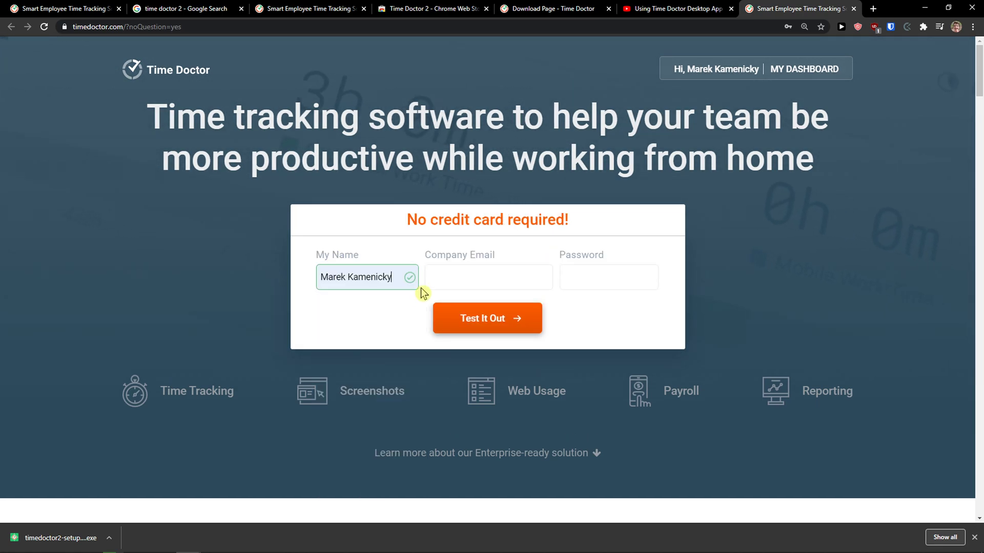
click(451, 279)
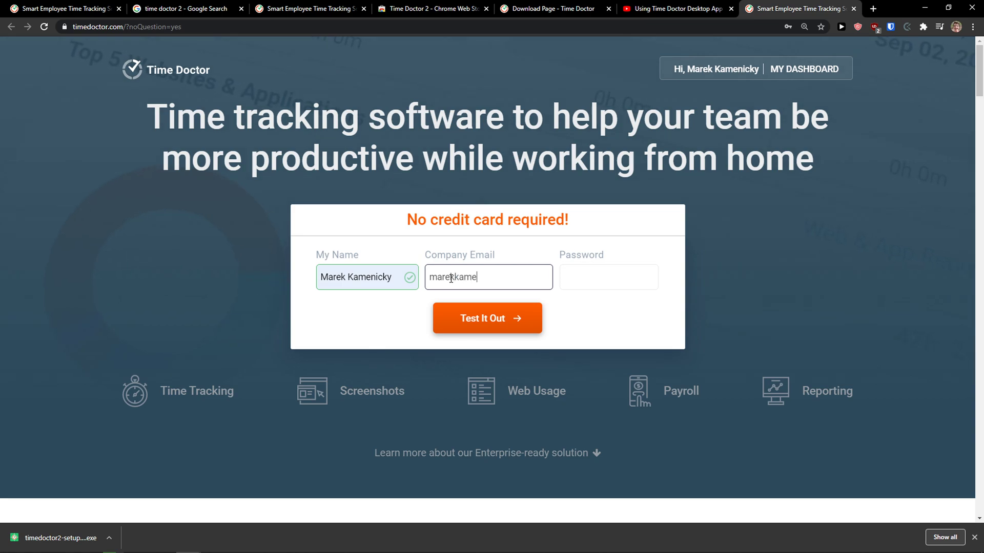
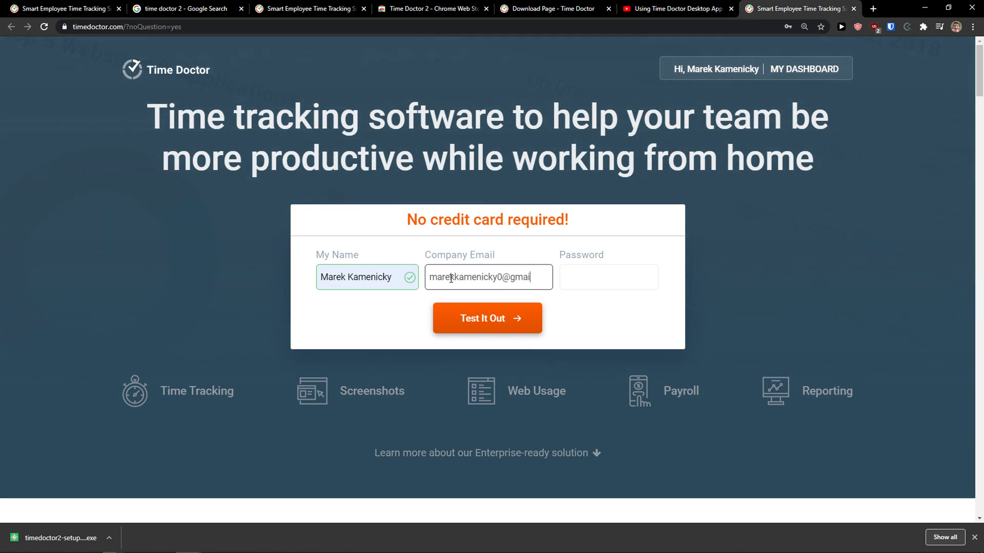
key(Tab)
text(aaaaaaaaa)
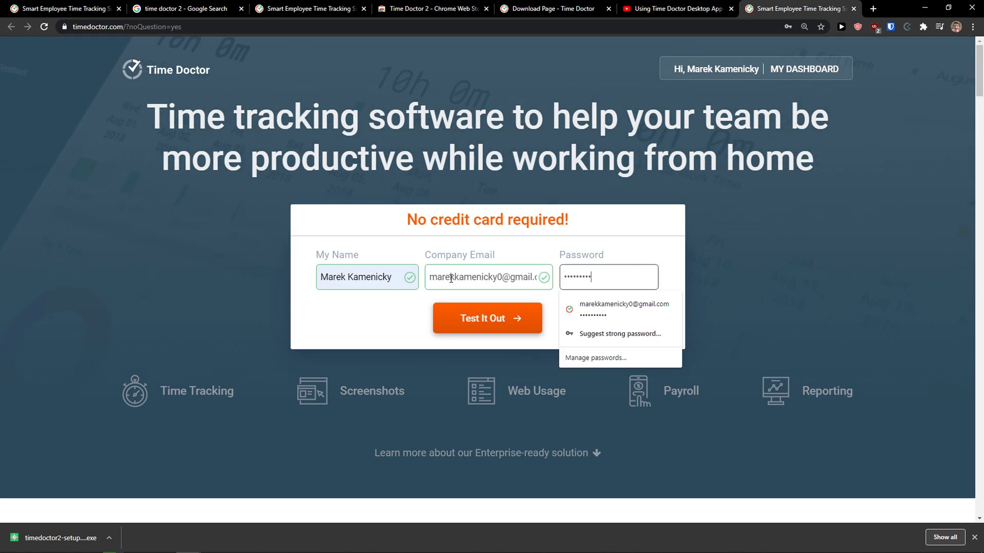
click(518, 316)
text(1)
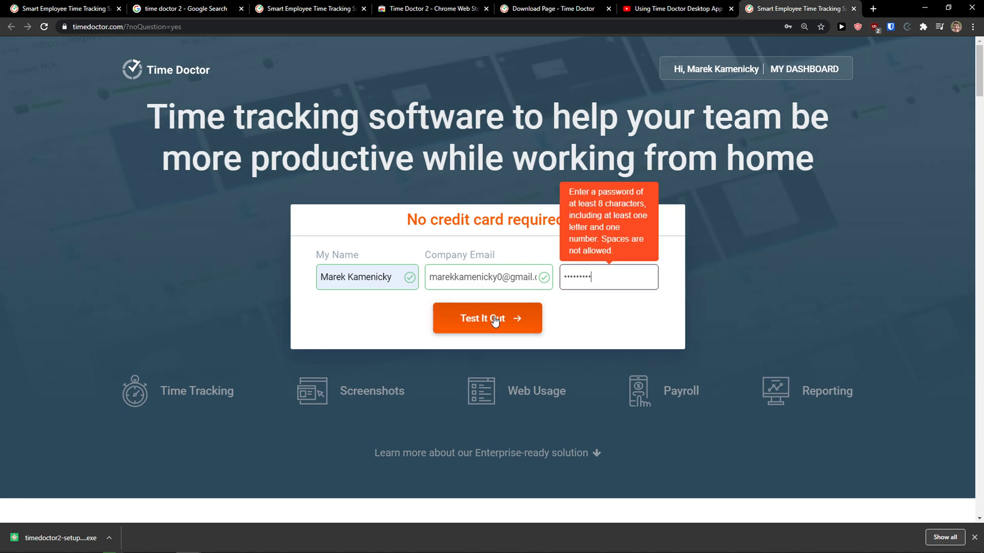
click(494, 319)
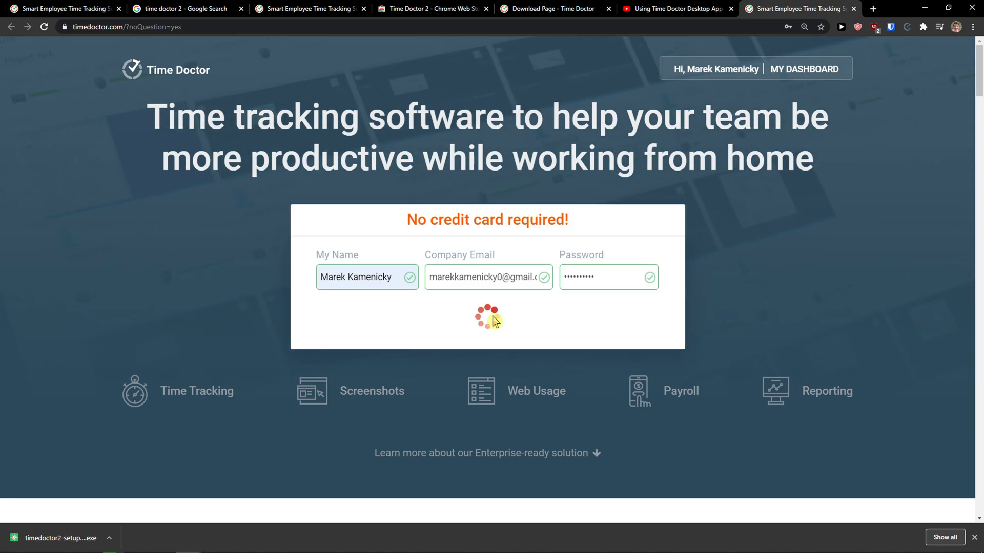
Correct the company email address and resubmit the sign-up.
click(501, 277)
key(BackSpace)
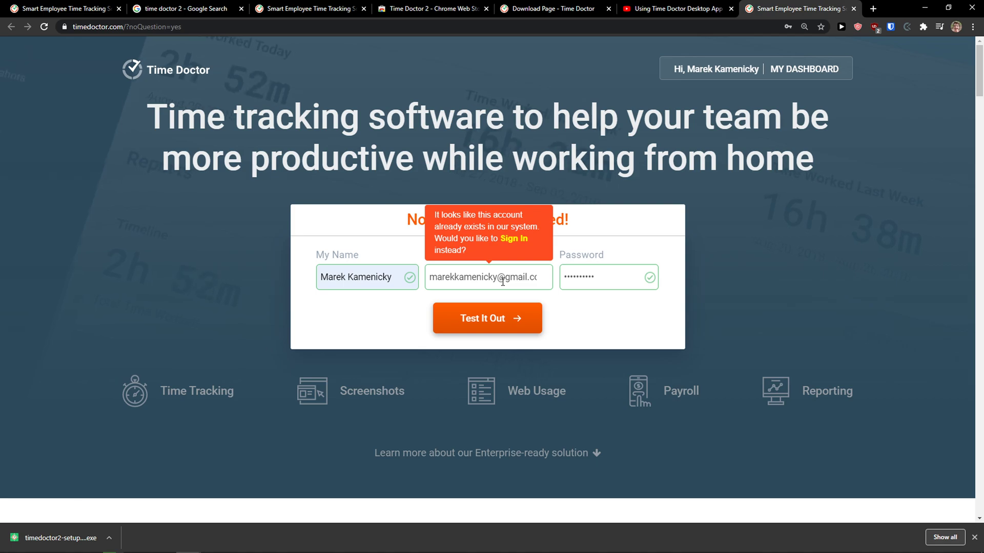
text(88)
click(483, 328)
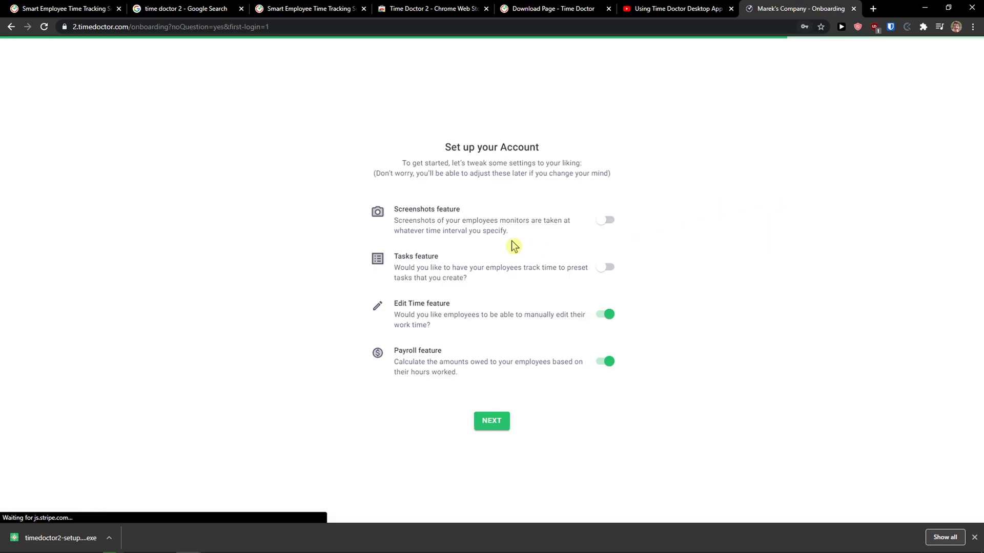
Dismiss the download bar, enable the Tasks feature and continue the onboarding.
drag(403, 164, 602, 167)
click(975, 537)
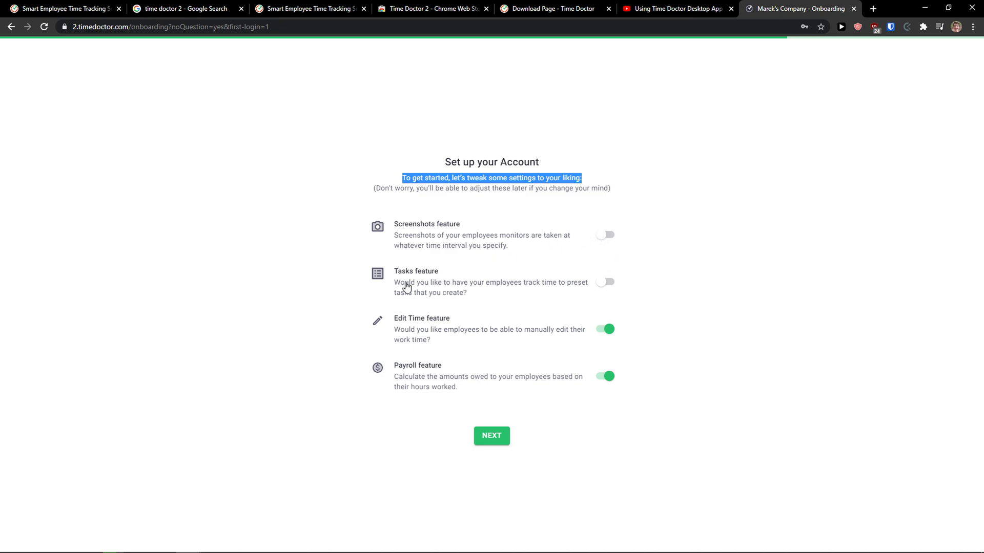
click(607, 288)
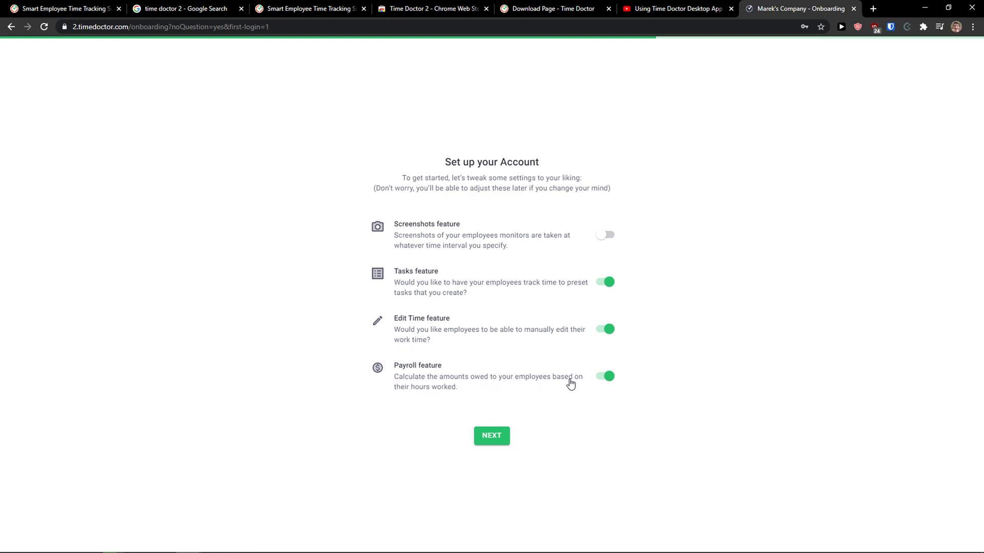
click(491, 439)
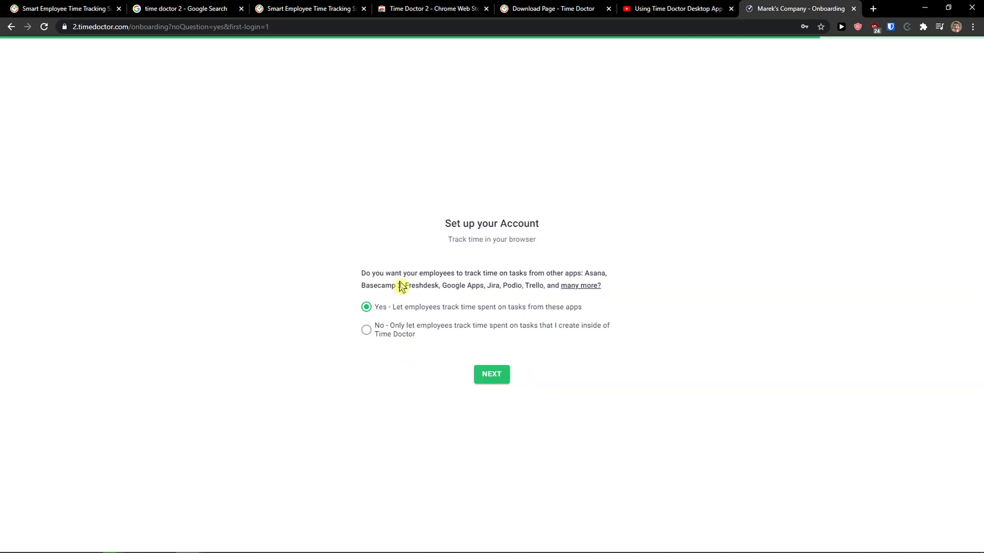
Keep time tracking from other apps enabled and answer 'I don't have a team'.
drag(430, 273, 568, 271)
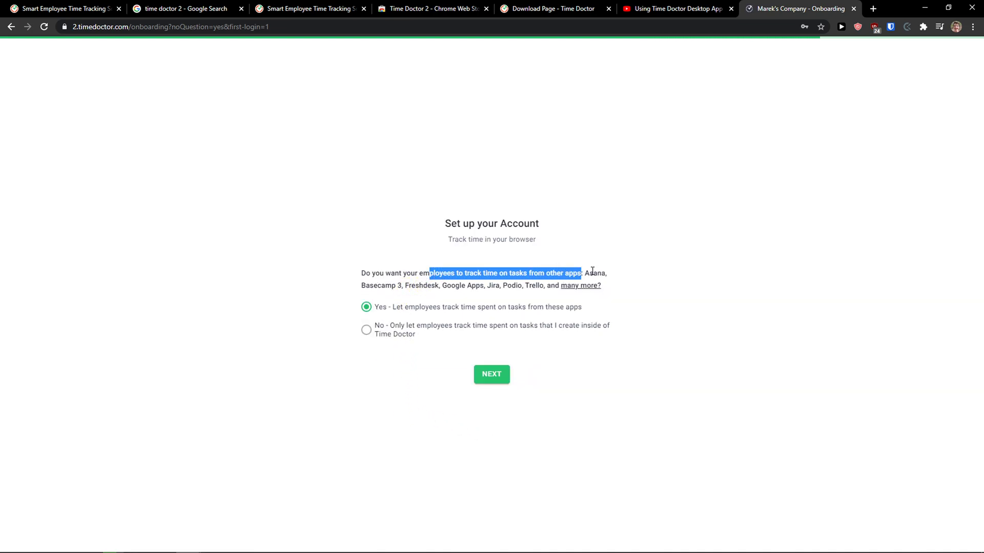
click(495, 375)
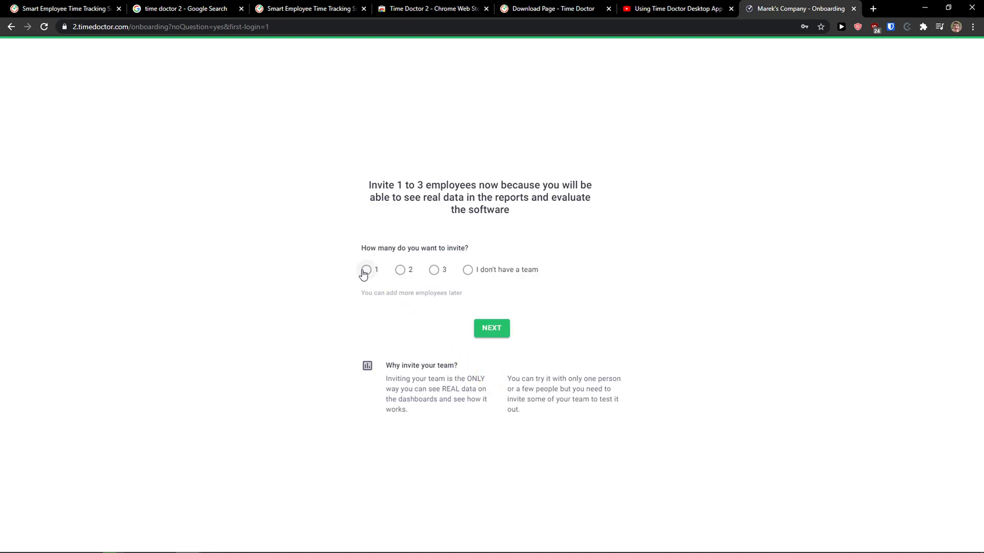
drag(379, 188, 531, 213)
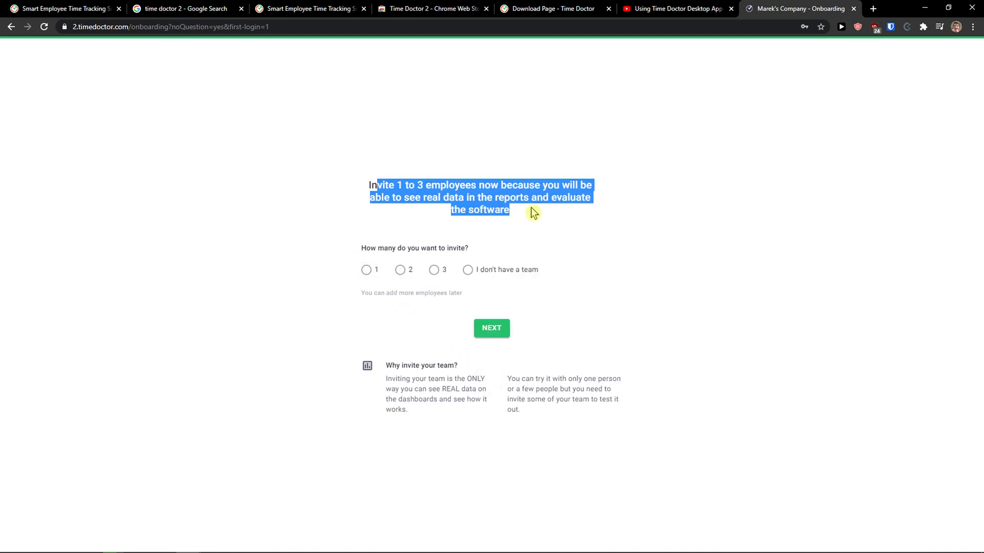
click(365, 272)
click(468, 272)
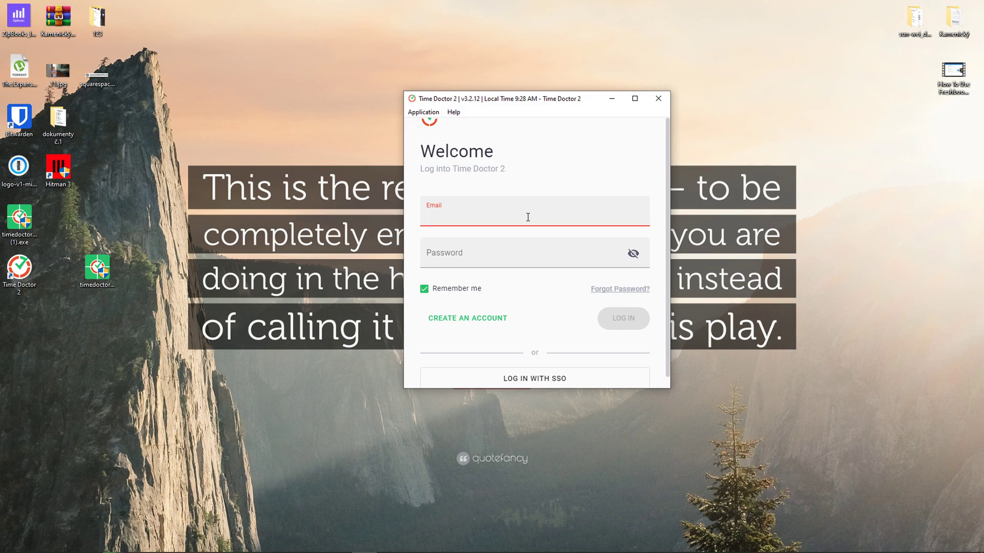
Enter the account email and password in Time Doctor 2 and log in, retrying once.
text(,arel)
key(BackSpace)
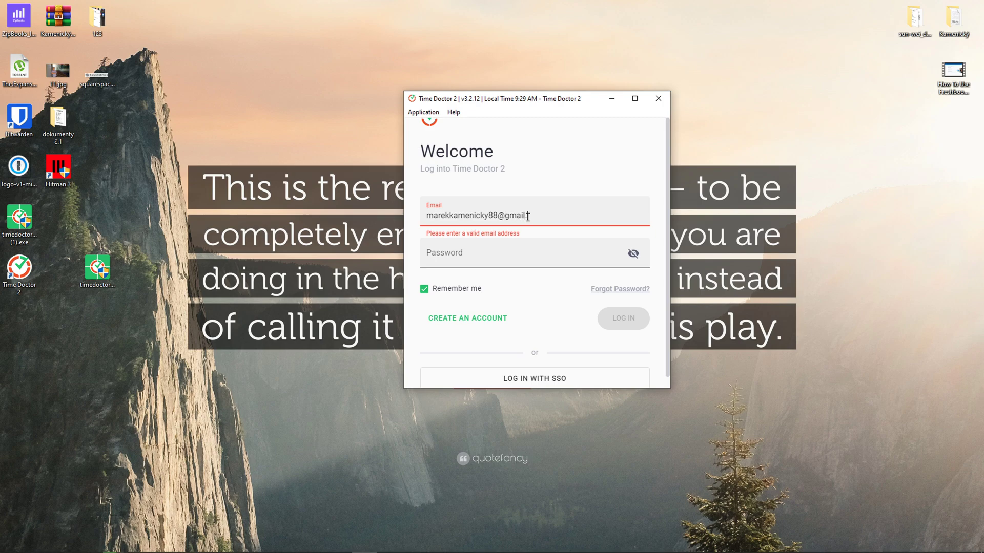
key(Tab)
text(***)
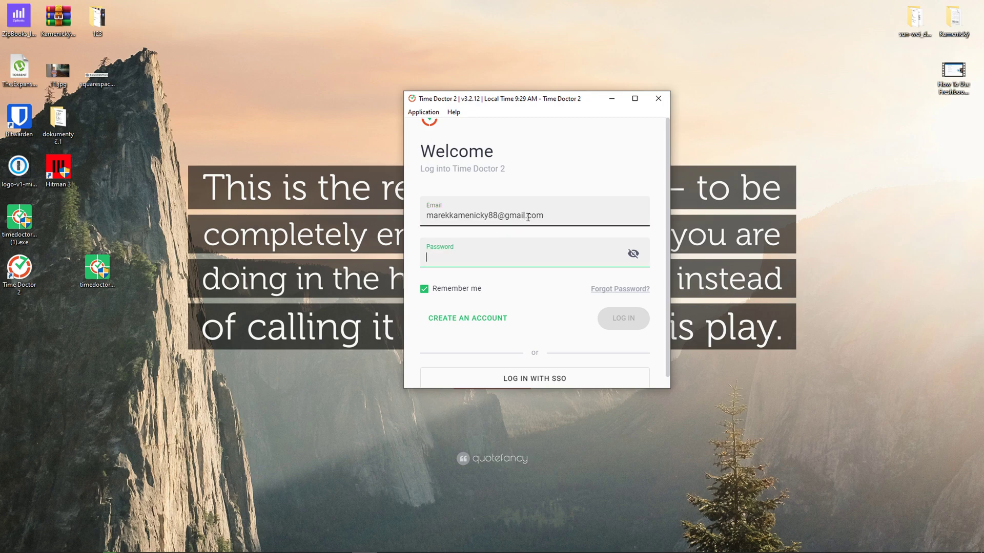
text(*********)
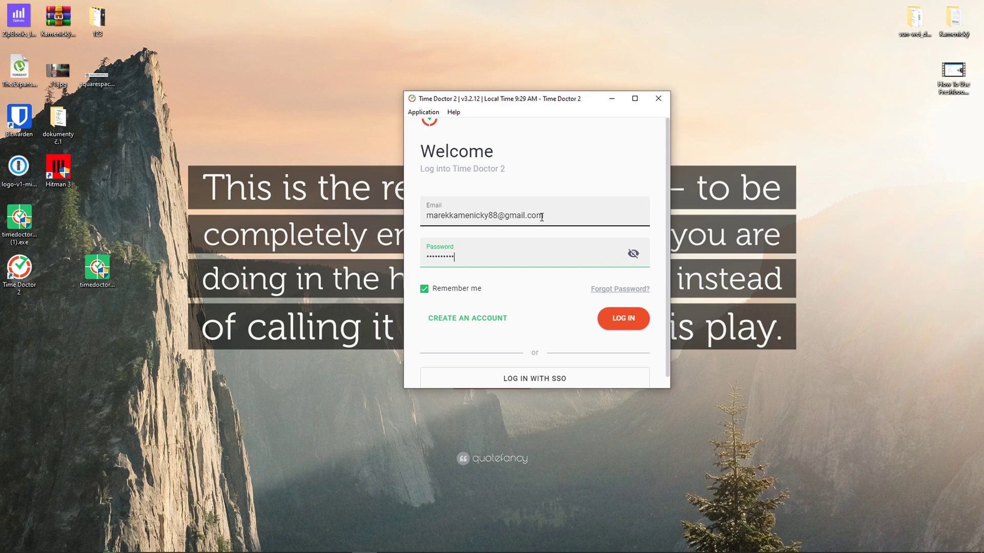
key(Return)
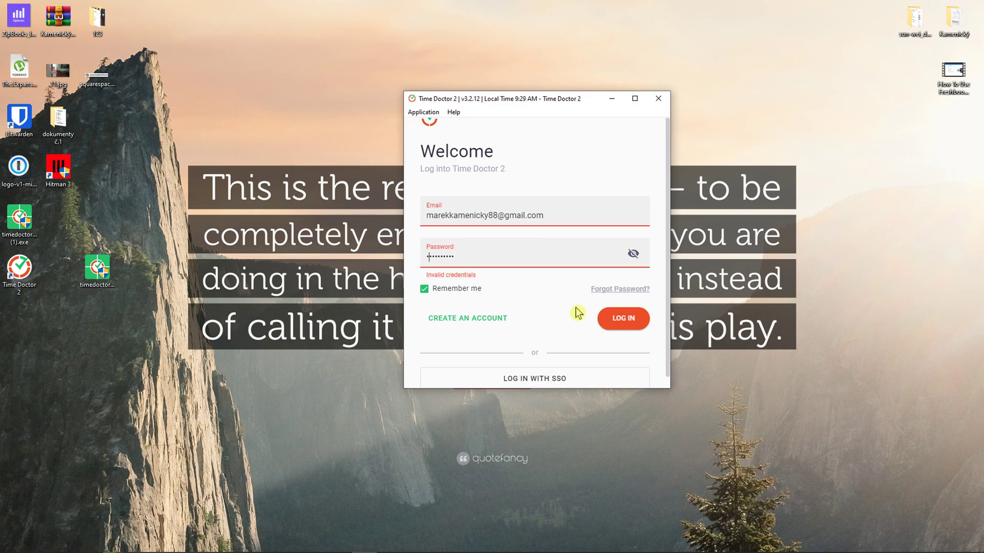
click(623, 318)
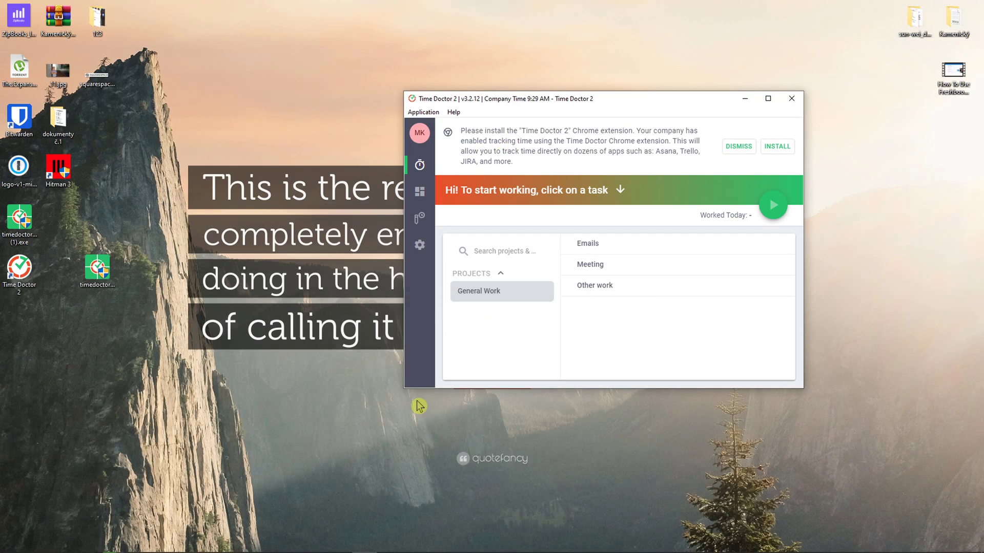
Enlarge the window, track time on Emails, dismiss the extension banner, then pause tracking.
drag(405, 389, 177, 516)
drag(436, 99, 442, 67)
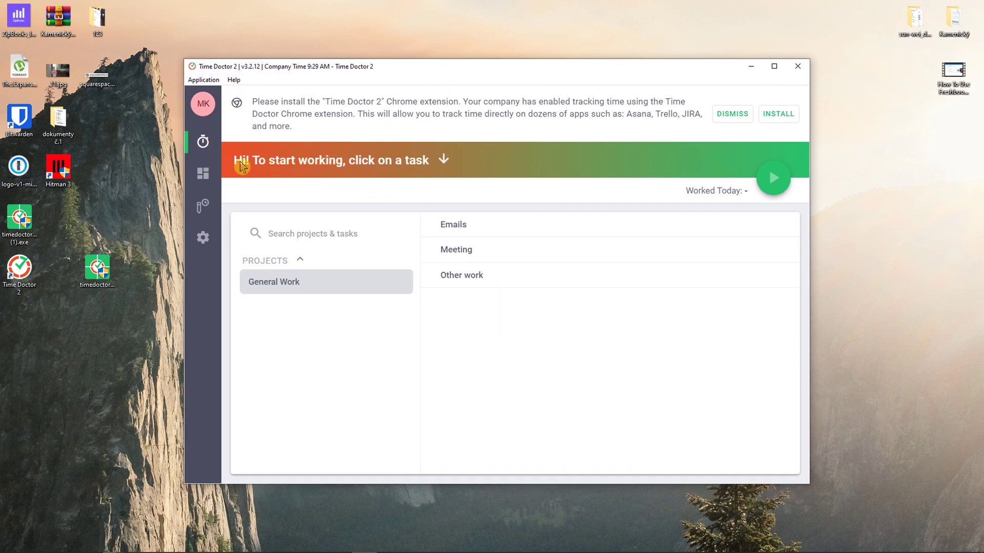
click(471, 233)
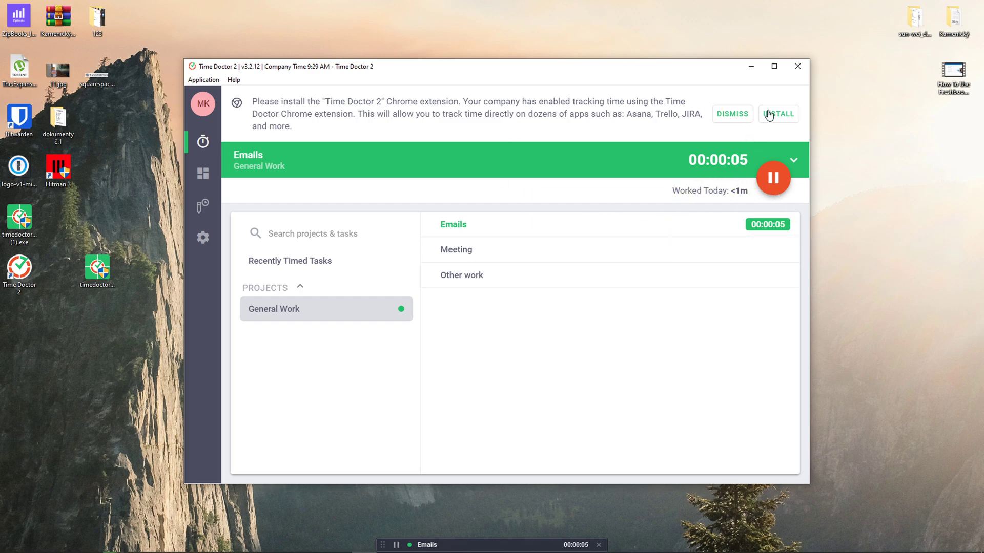
click(733, 115)
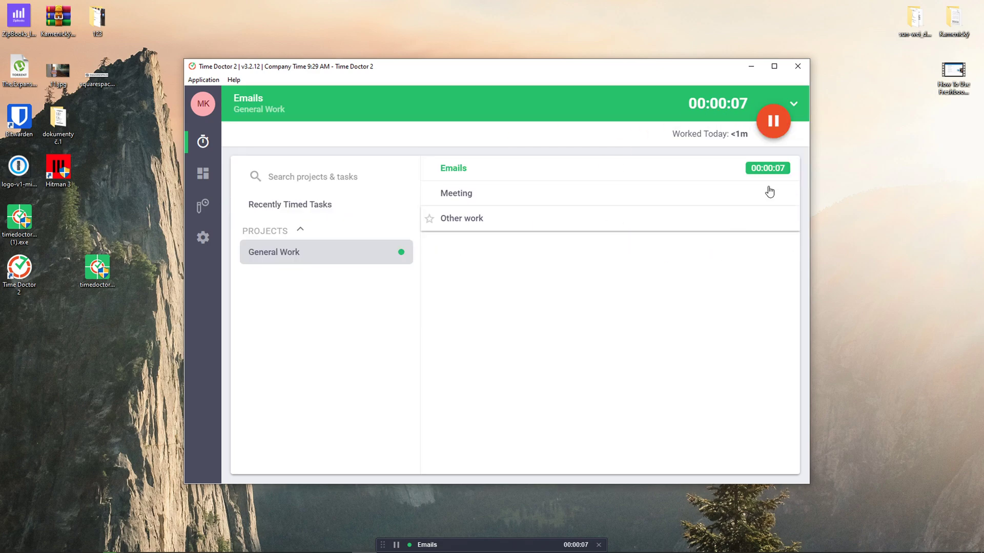
click(773, 121)
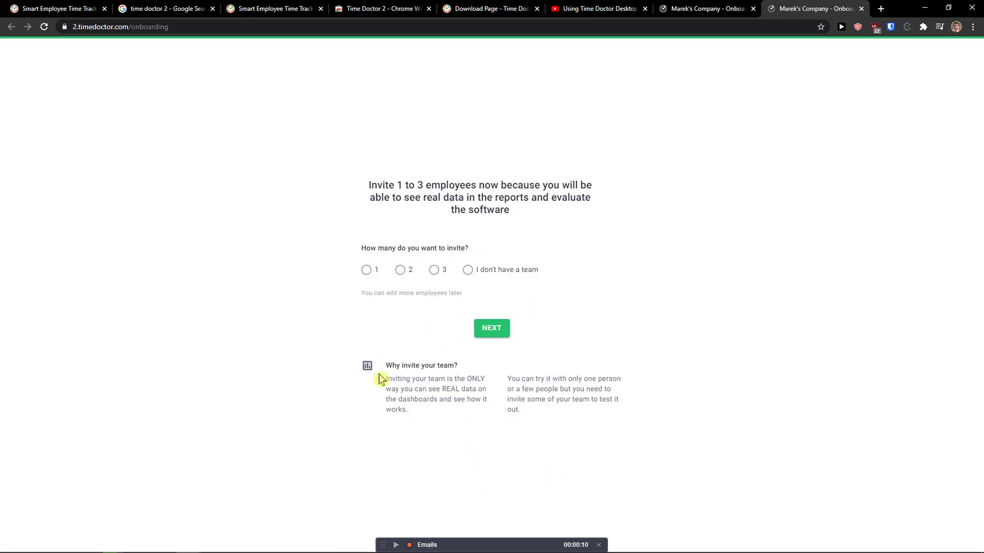
Choose to invite one employee and enter that employee's e-mail address.
click(366, 270)
click(508, 331)
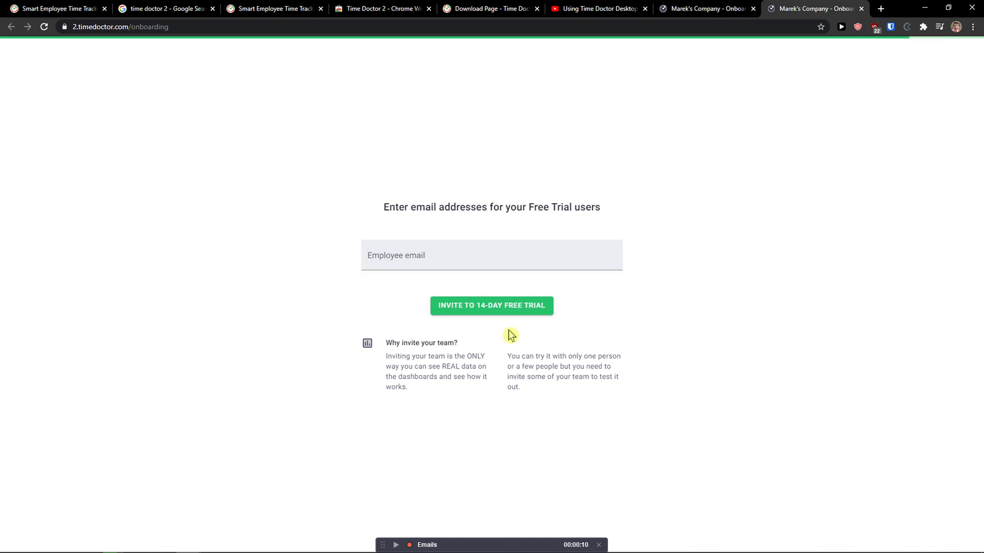
click(457, 256)
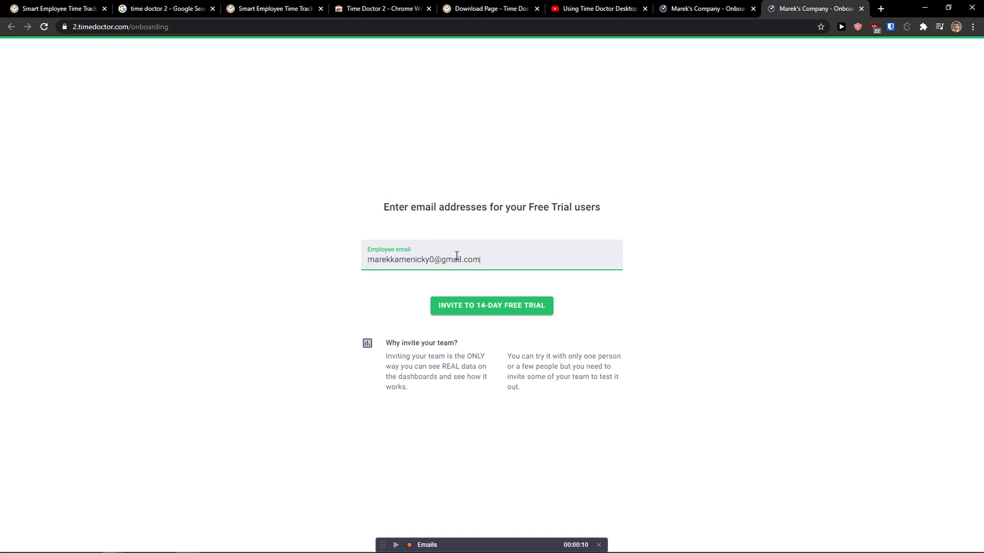
click(488, 313)
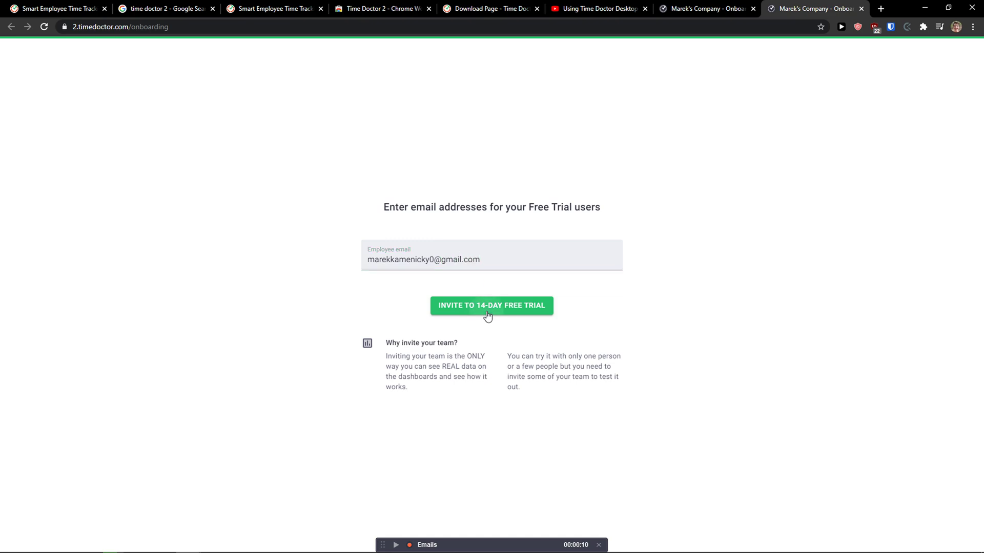
Turn off uBlock ad blocking for the Time Doctor site.
click(876, 31)
click(815, 65)
click(576, 290)
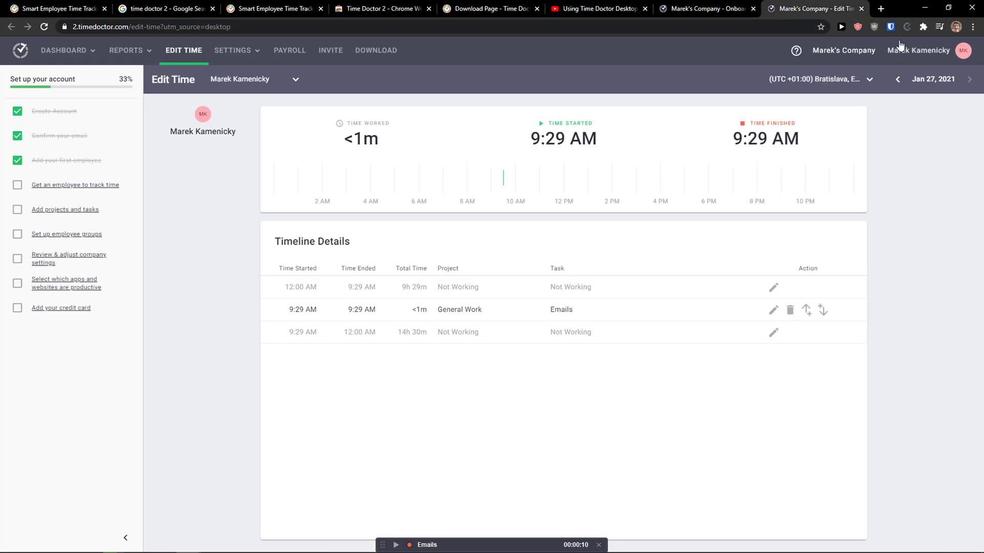
Check the uBlock options popup for the Time Doctor site, then close it.
click(874, 28)
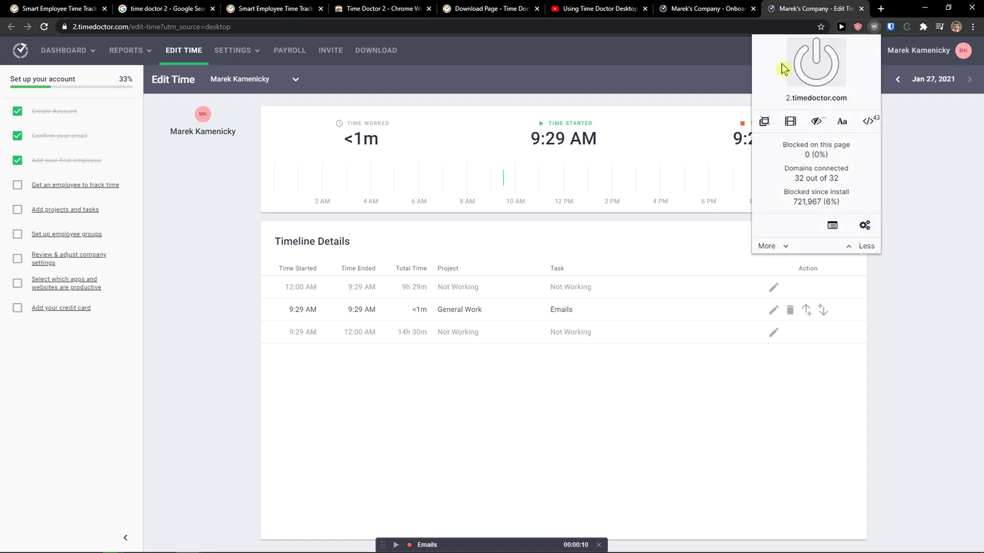
click(928, 135)
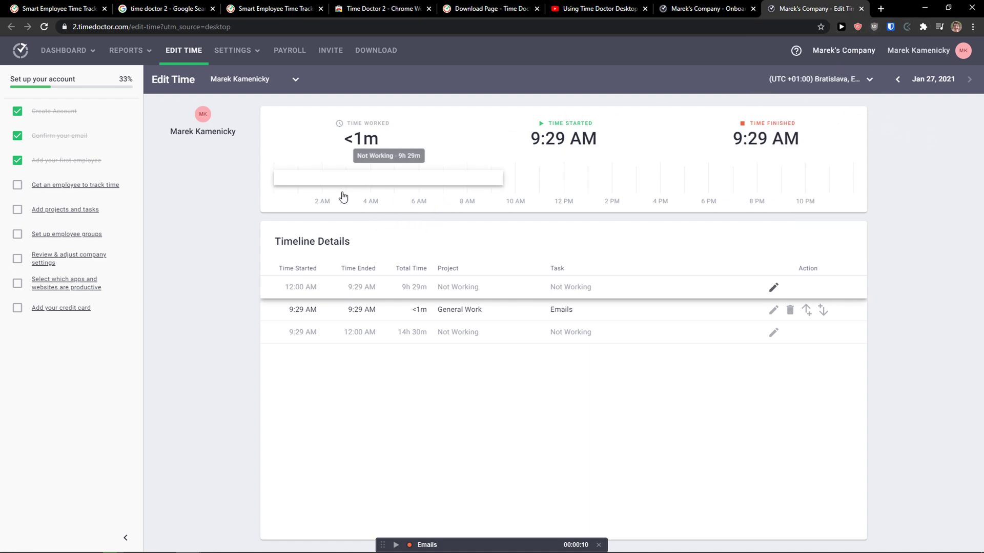
Switch to the team dashboard and open the Projects & Tasks report.
click(64, 50)
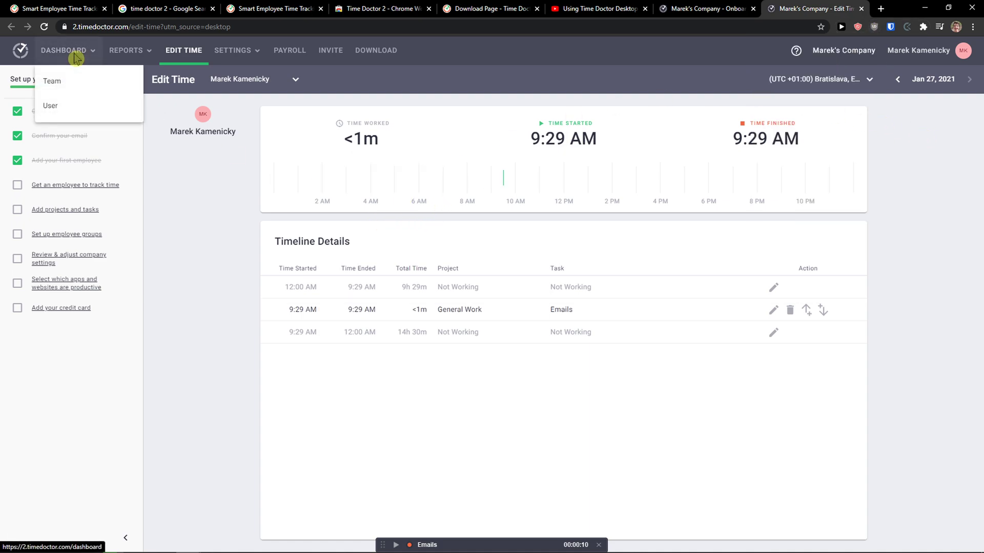
click(74, 89)
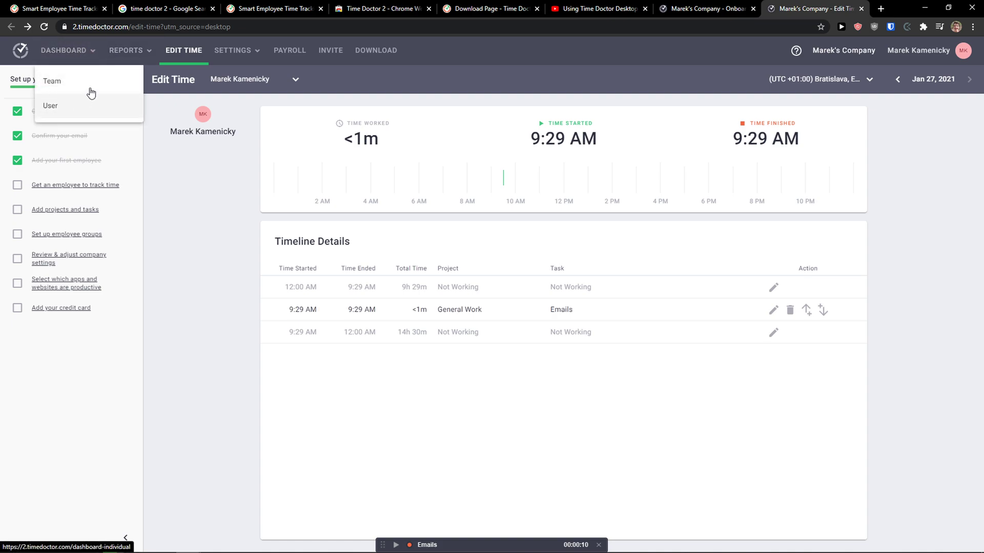
click(127, 56)
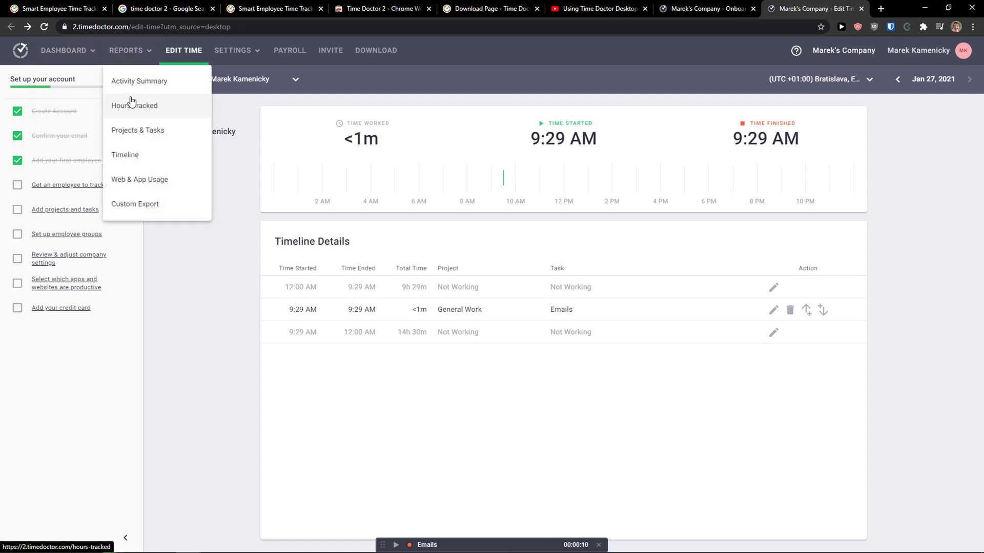
click(133, 130)
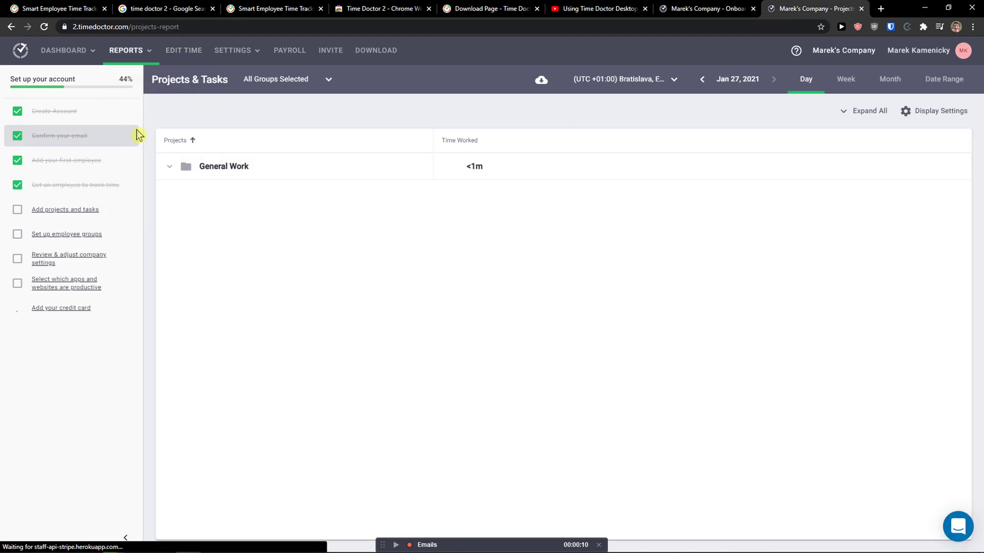
Expand and collapse the General Work row to view per-person time.
click(168, 168)
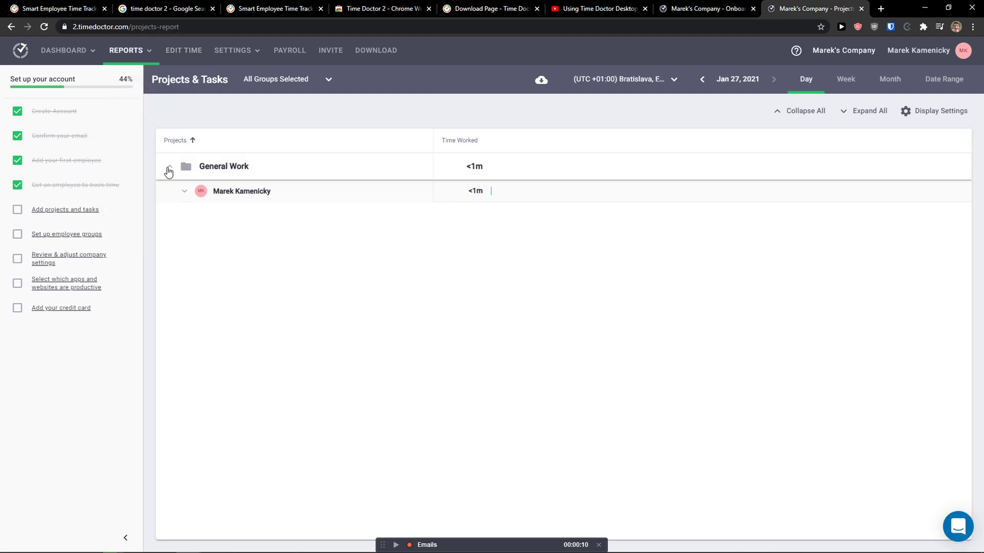
click(168, 169)
click(168, 169)
click(168, 169)
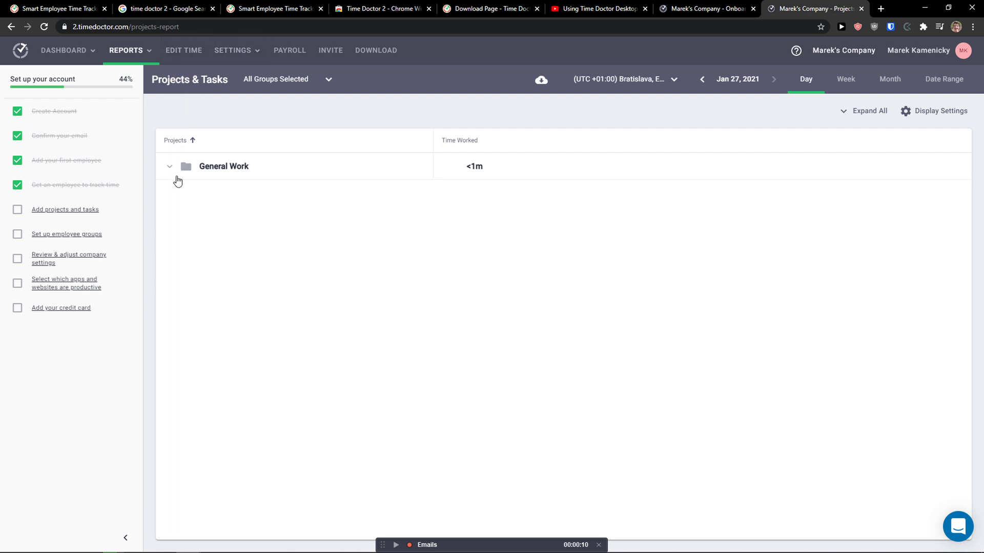
Create a new project named Youtube on the projects and tasks page.
click(92, 211)
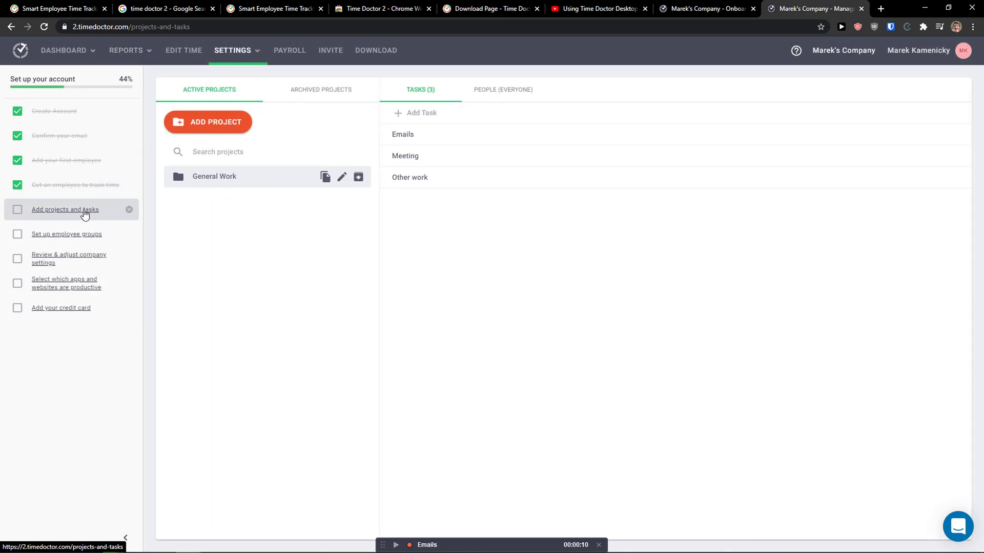
click(259, 58)
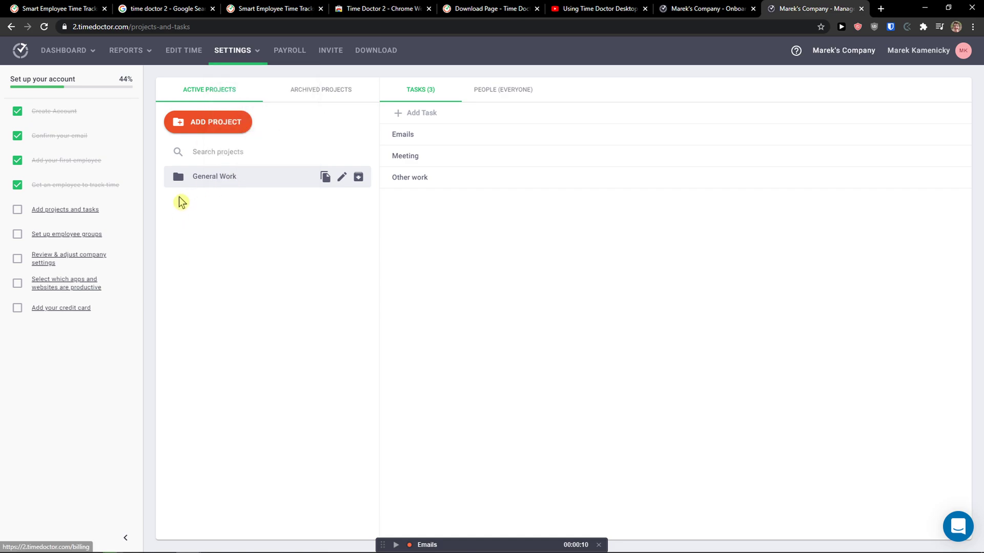
click(212, 132)
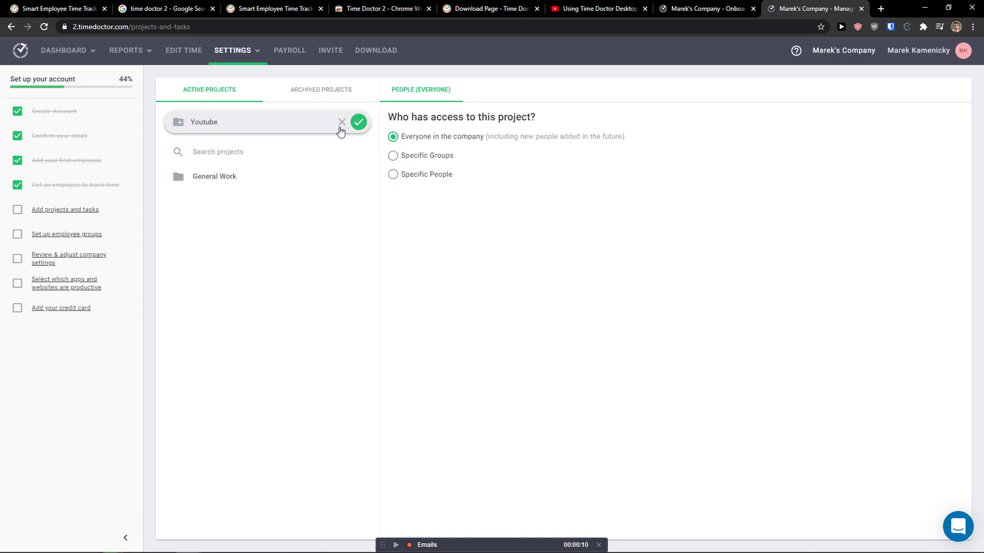
click(358, 122)
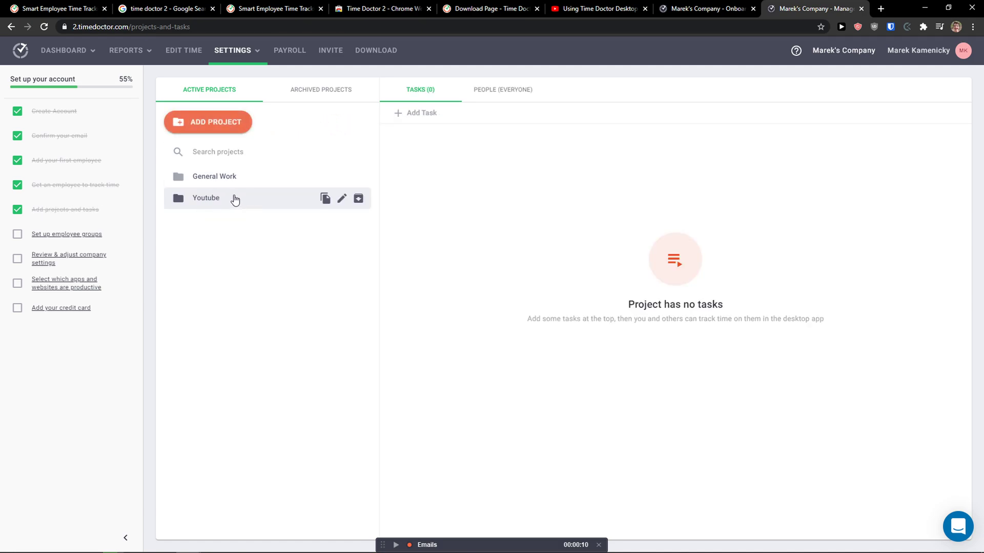
Add a task called 'Youtube Video' to the Youtube project.
click(434, 115)
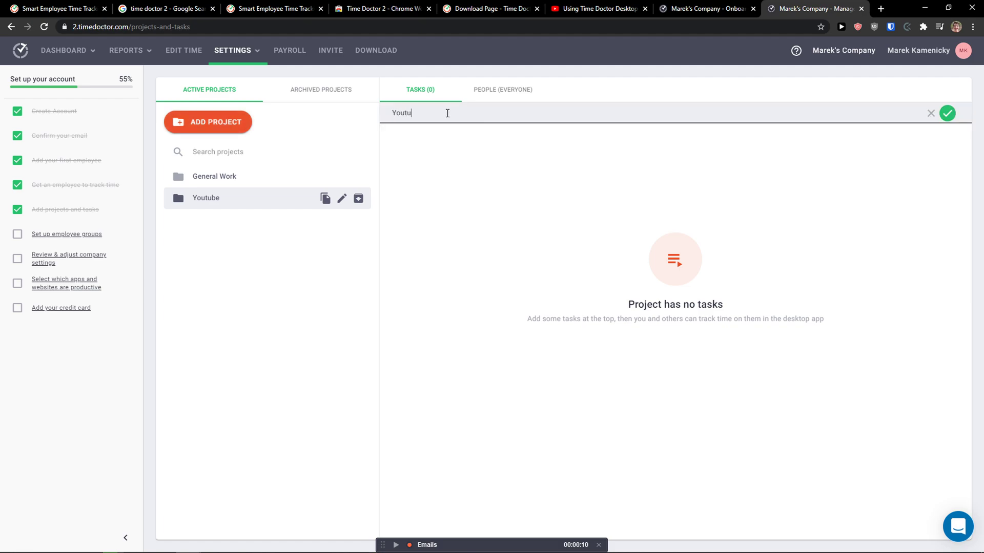
text(Youtube Video)
key(Return)
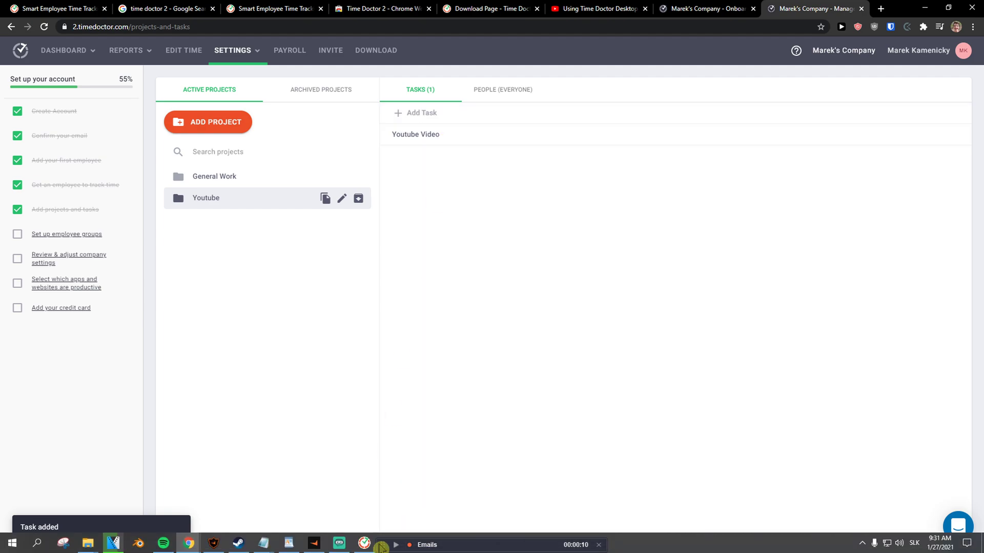
click(366, 544)
Track a few seconds on the Youtube Video task in the desktop app, then stop it.
drag(372, 68, 481, 78)
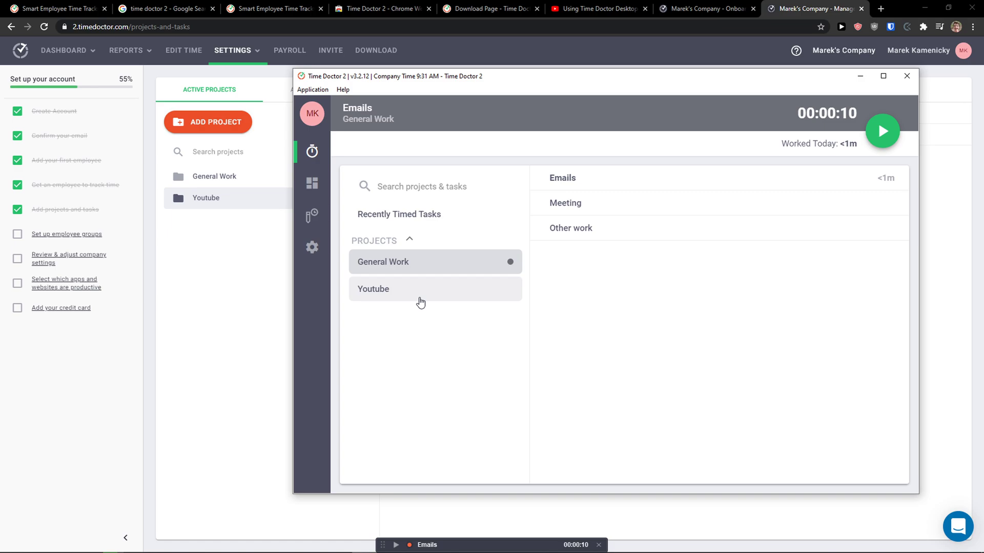
click(418, 301)
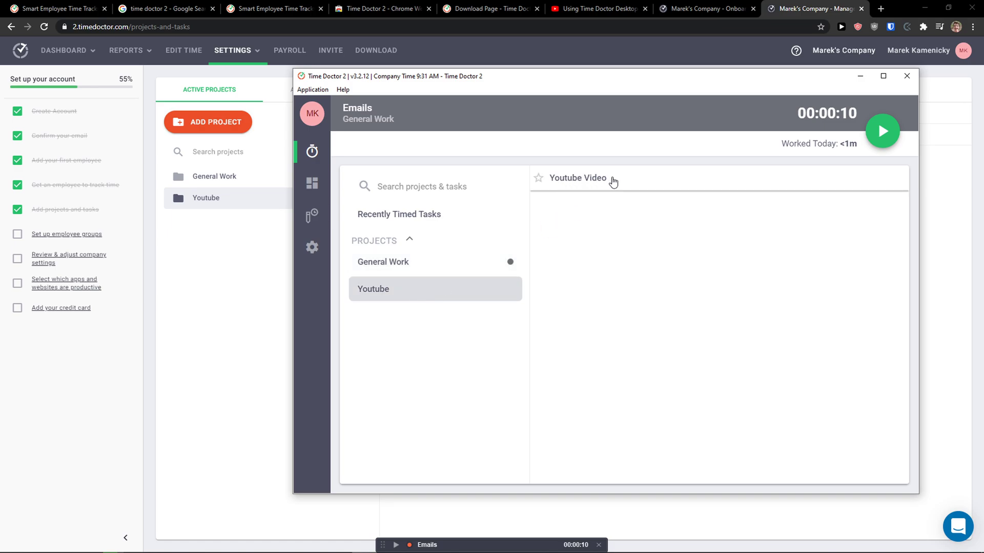
click(614, 180)
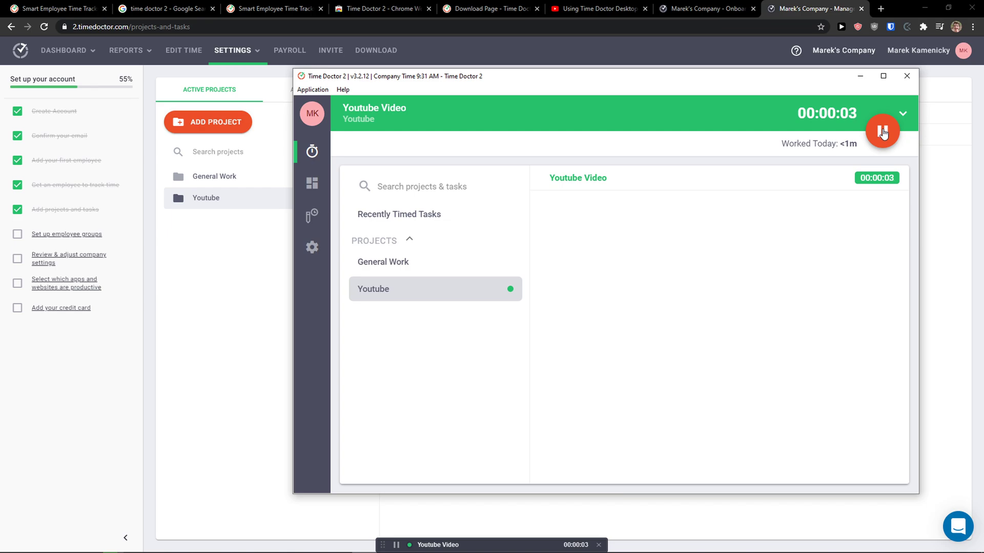
click(882, 131)
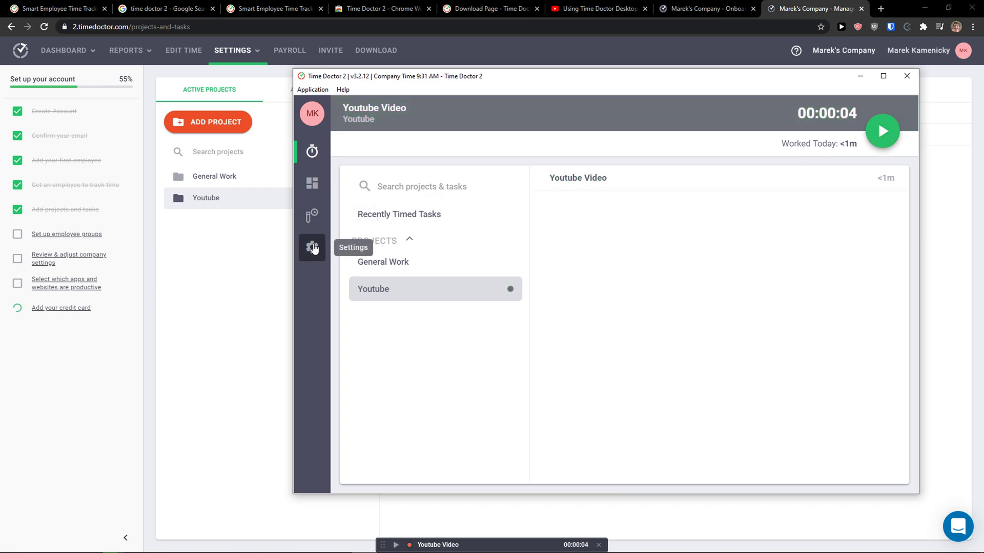
Browse the activity bar, tracking, startup and reminder settings, then cancel without saving.
click(313, 248)
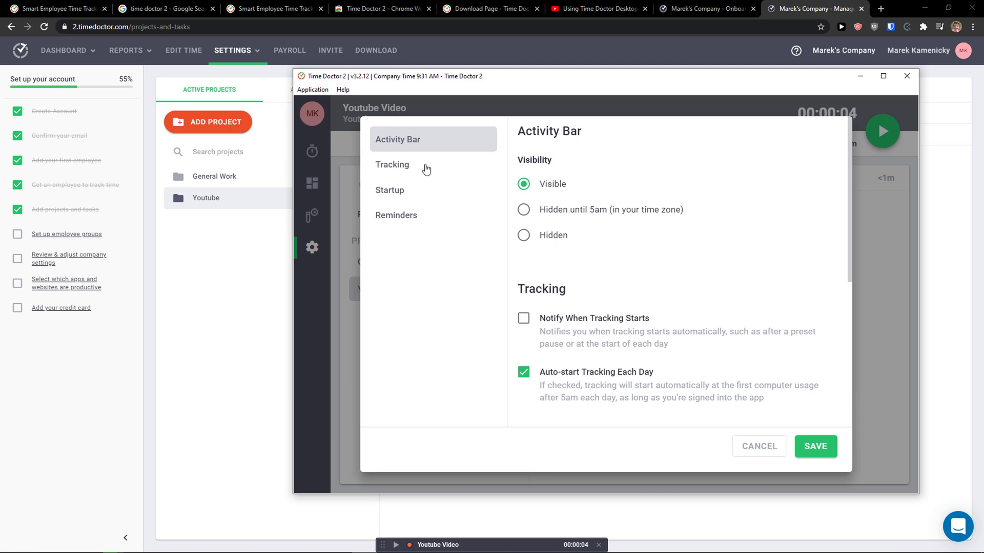
click(426, 169)
click(409, 190)
click(403, 216)
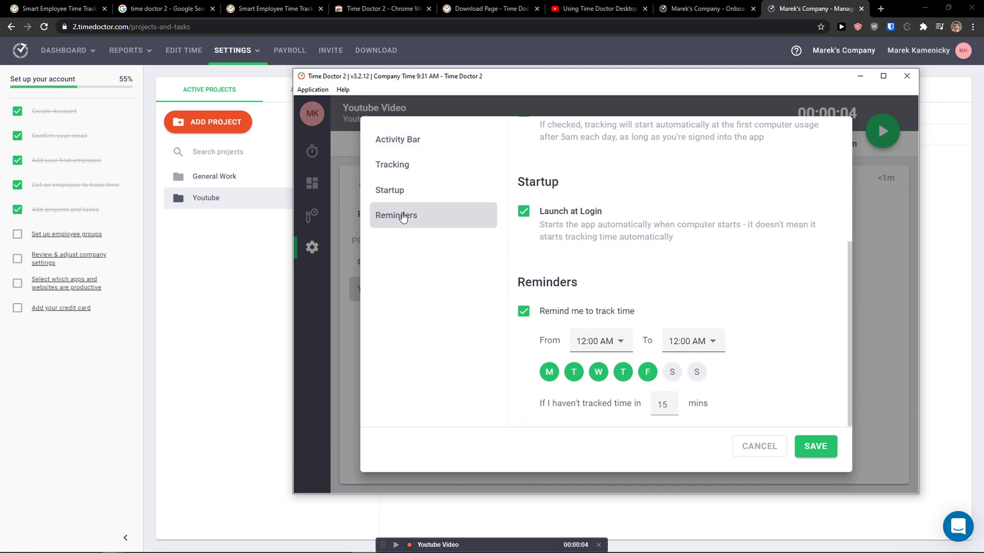
click(420, 190)
click(422, 140)
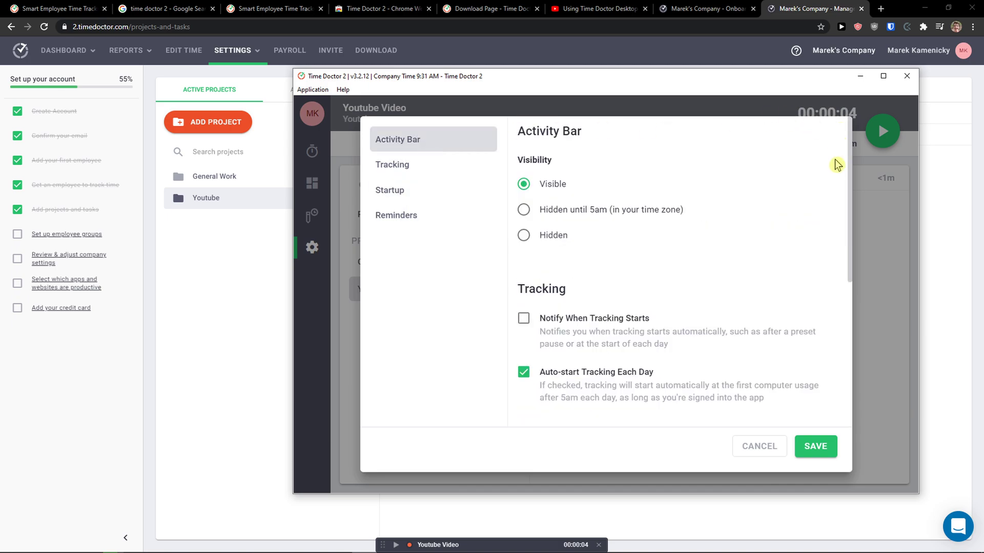
click(779, 444)
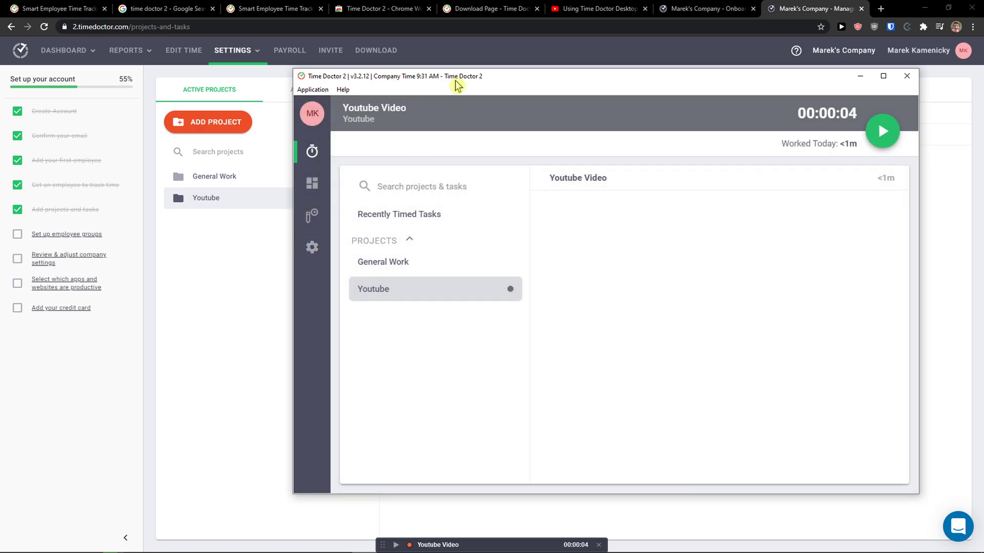
drag(455, 81, 449, 77)
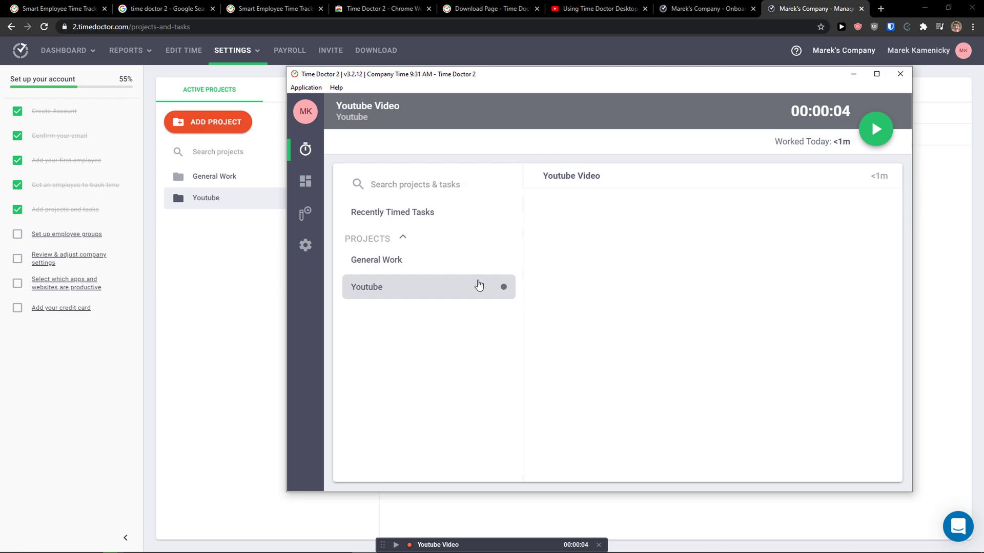
click(279, 290)
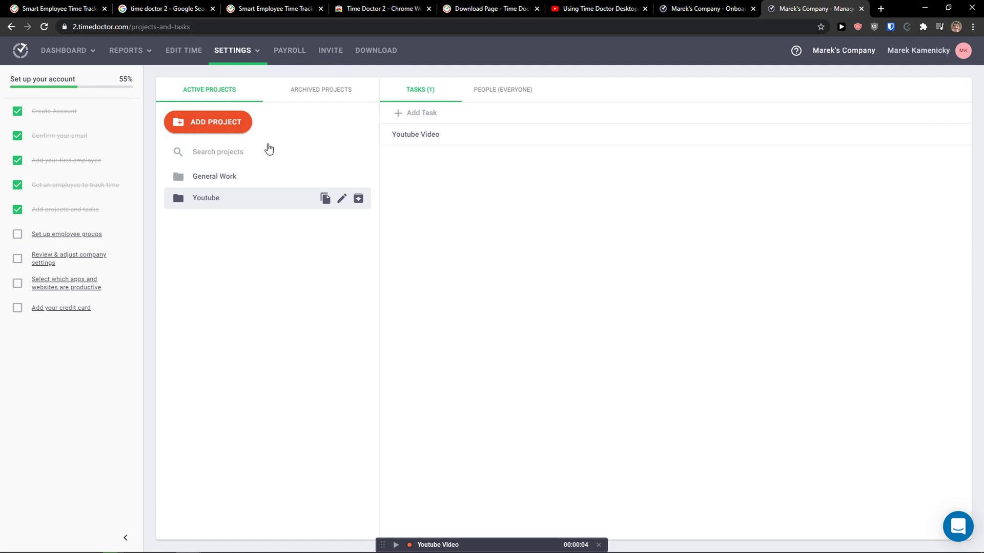
View the Activity Summary, Projects & Tasks and Timeline reports in turn.
click(143, 54)
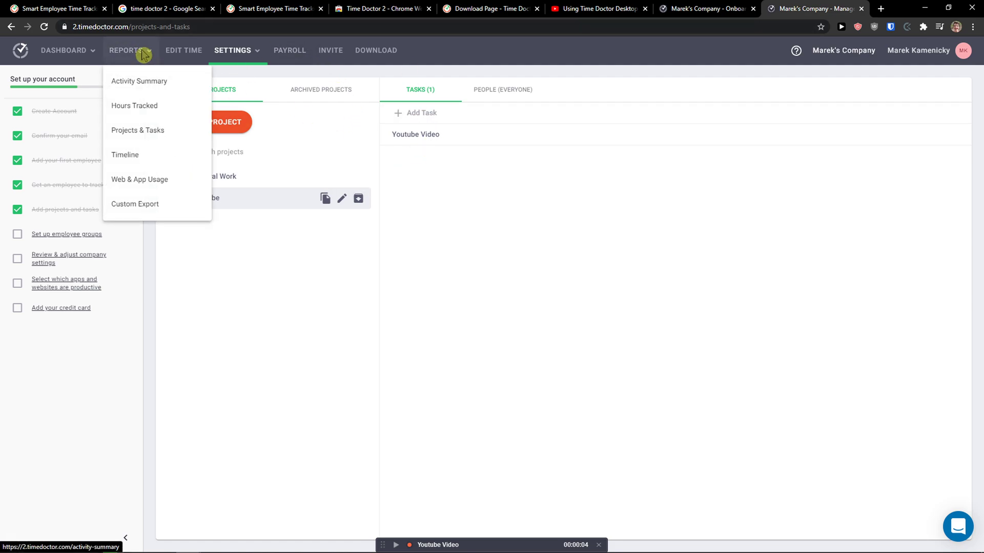
click(154, 83)
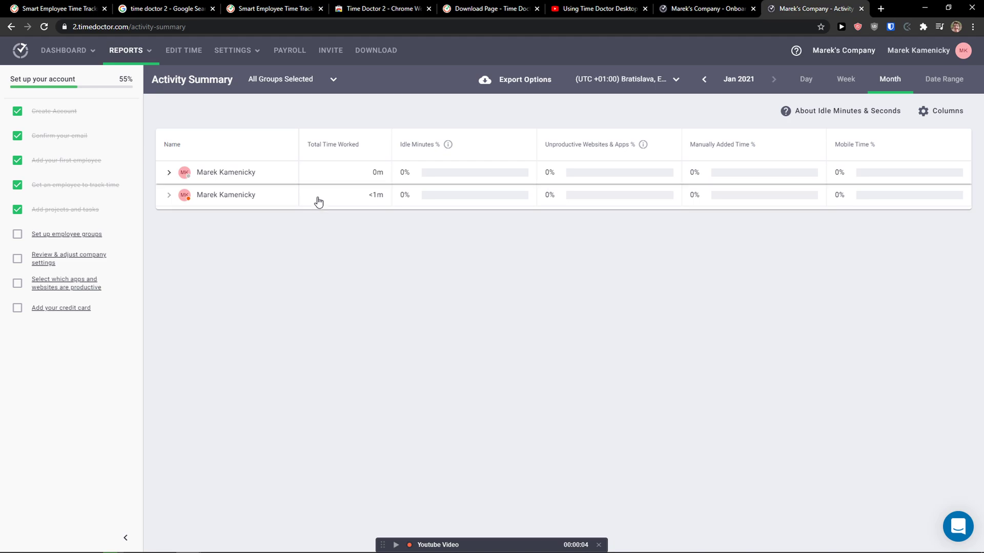
click(130, 50)
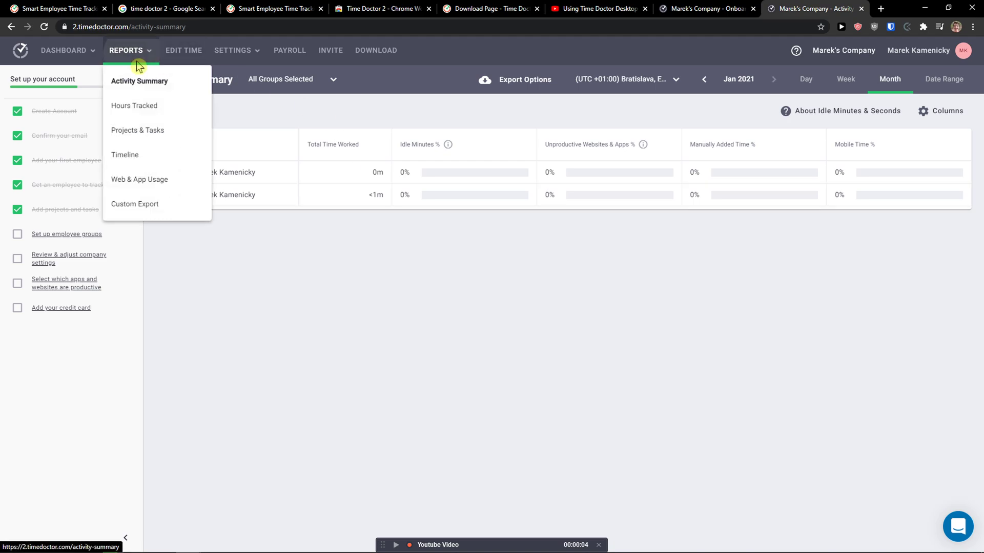
click(155, 143)
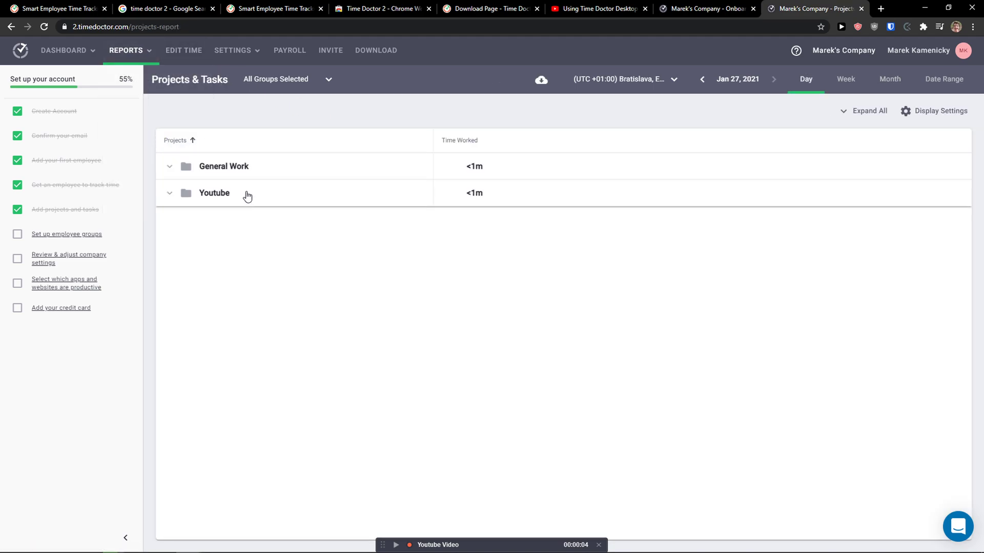
click(138, 52)
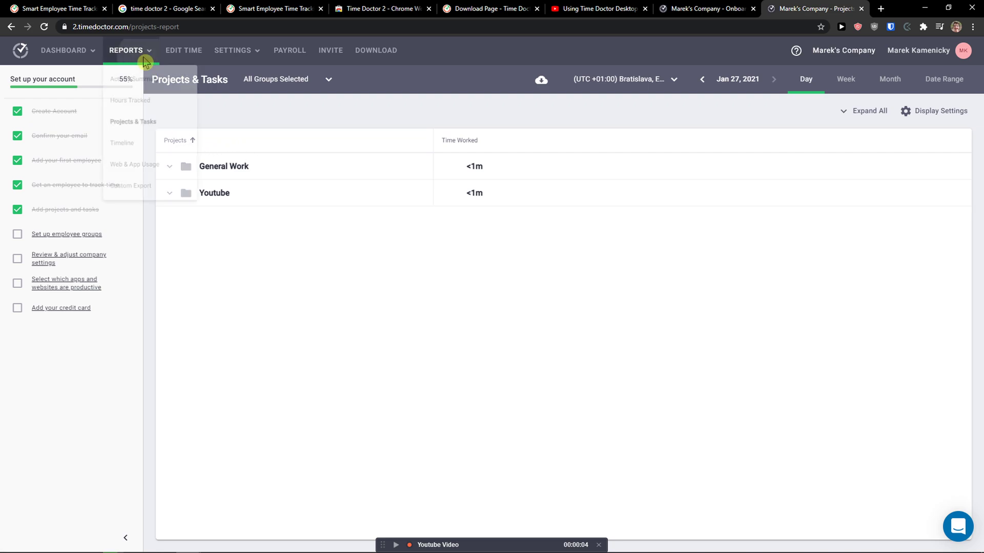
click(138, 160)
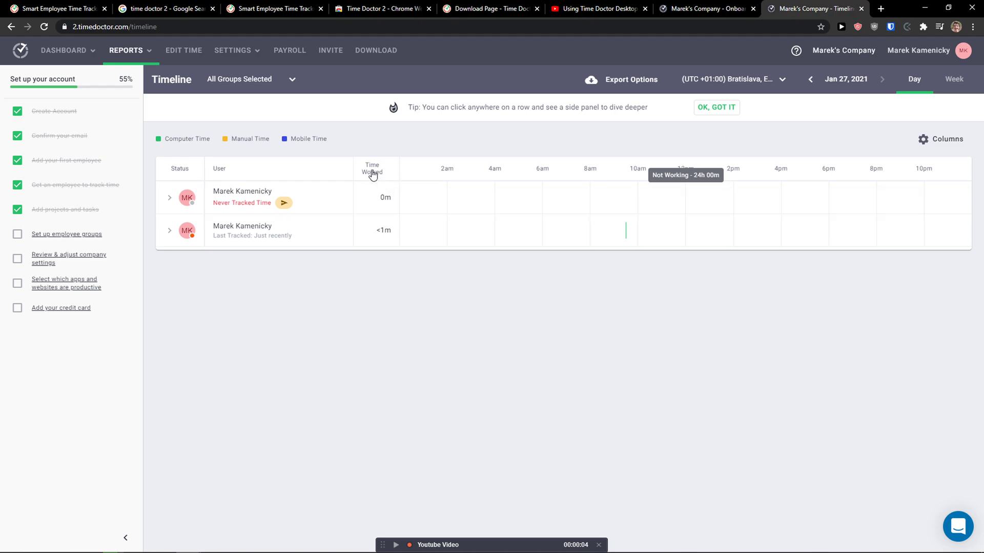
Check the Web & App Usage report, then open the Edit Time page.
click(149, 60)
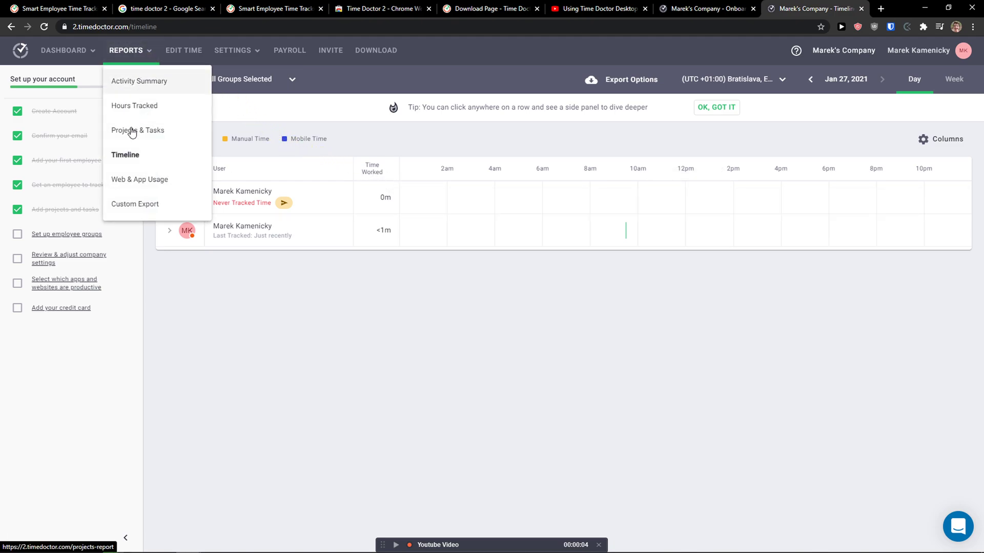
click(138, 188)
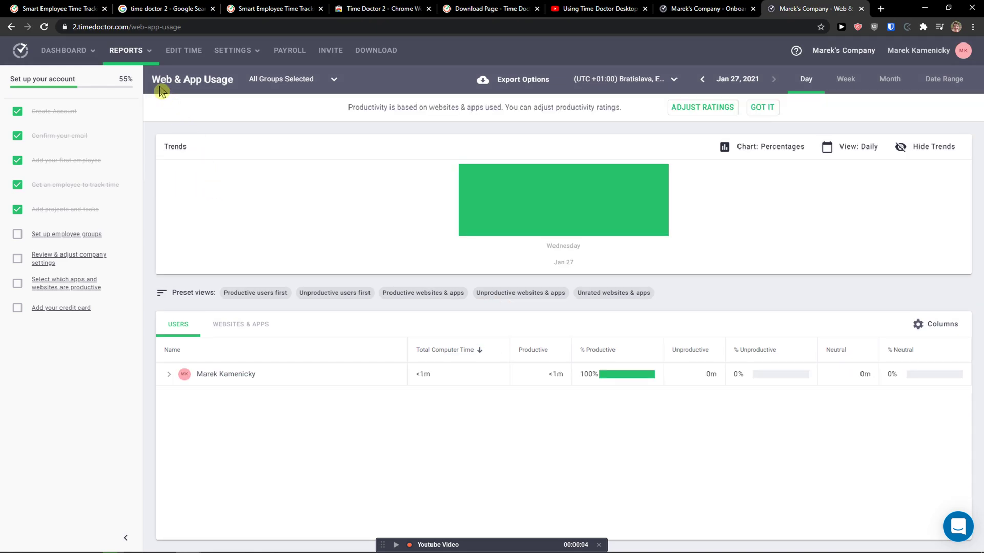
click(142, 56)
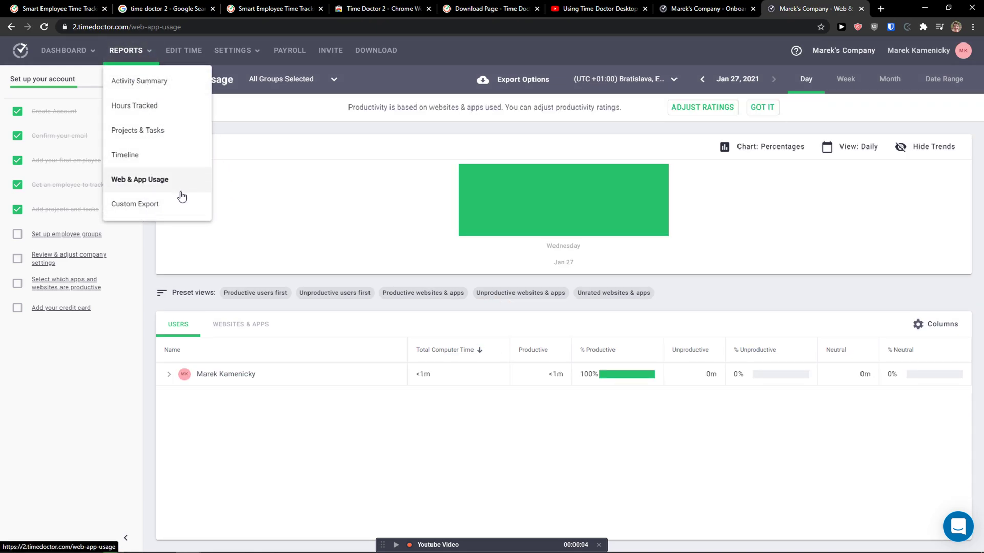
click(187, 51)
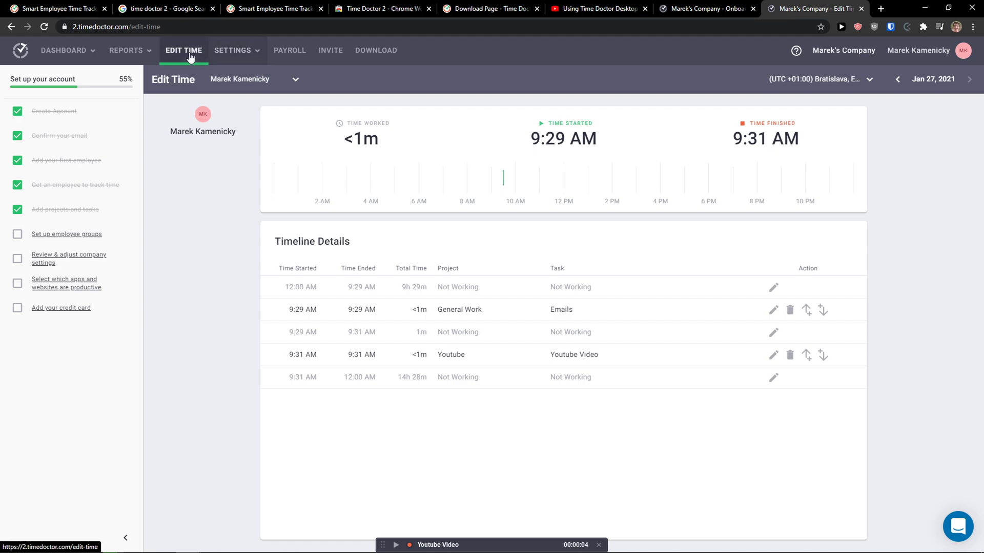
click(232, 50)
Review the Billing plan details and the Chrome extension options on the Integrations page.
click(251, 84)
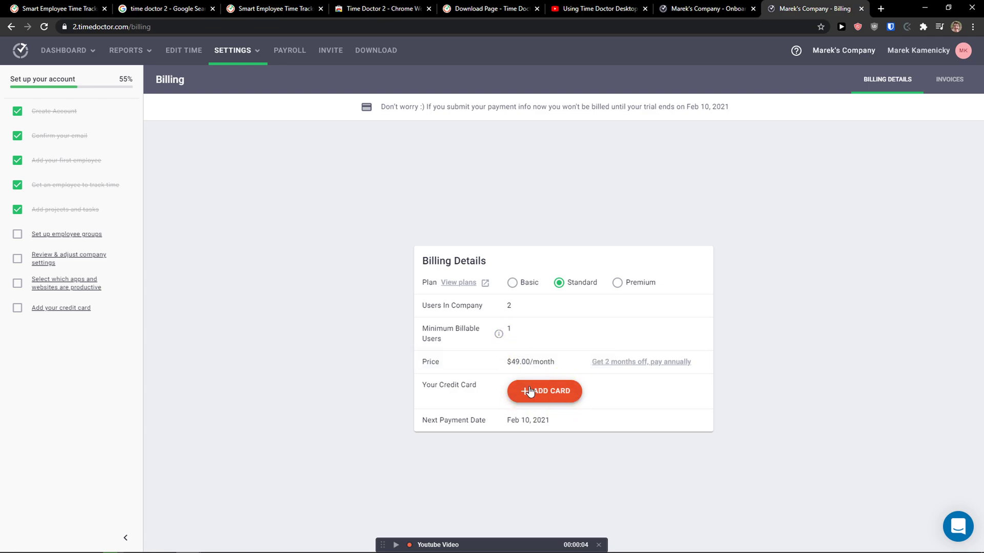
click(260, 60)
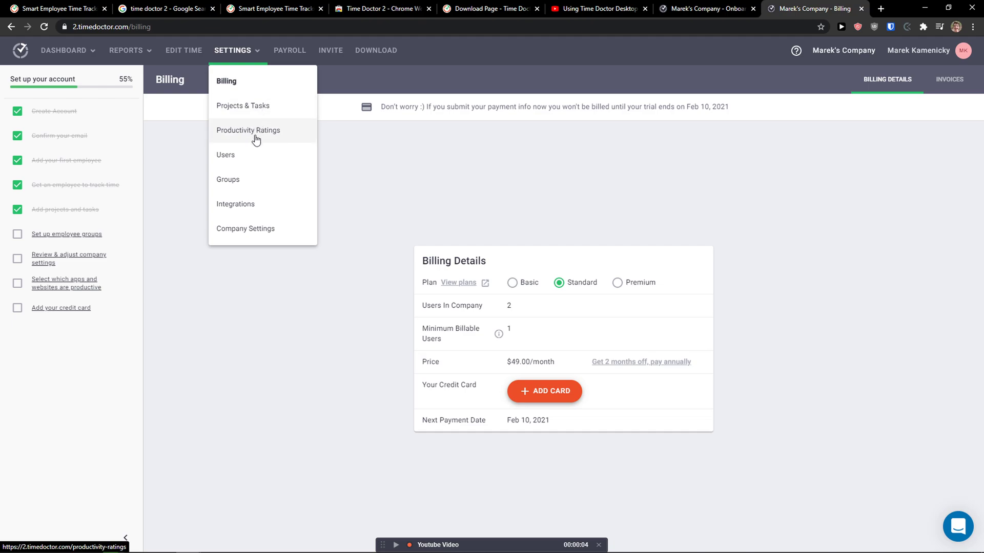
click(237, 202)
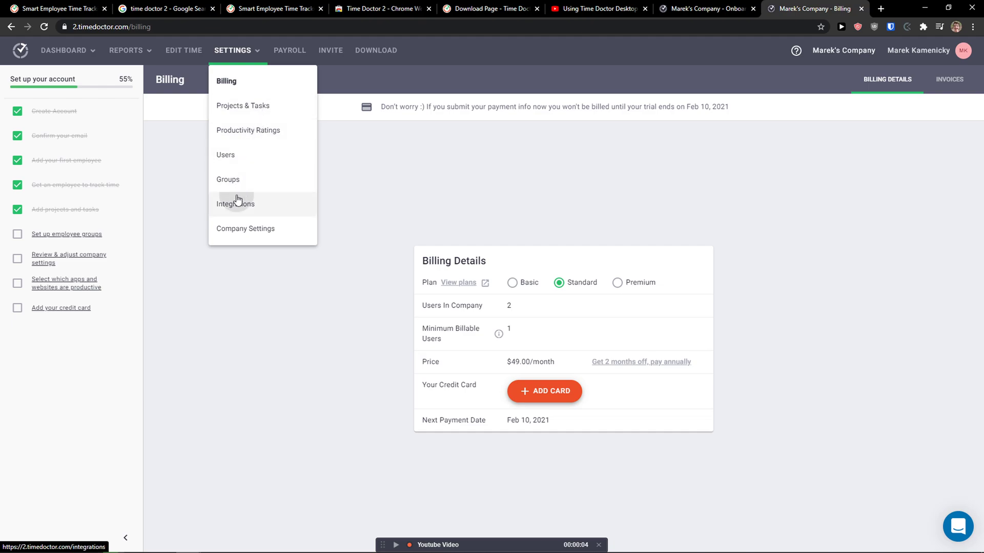
scroll(308, 253, down, 3)
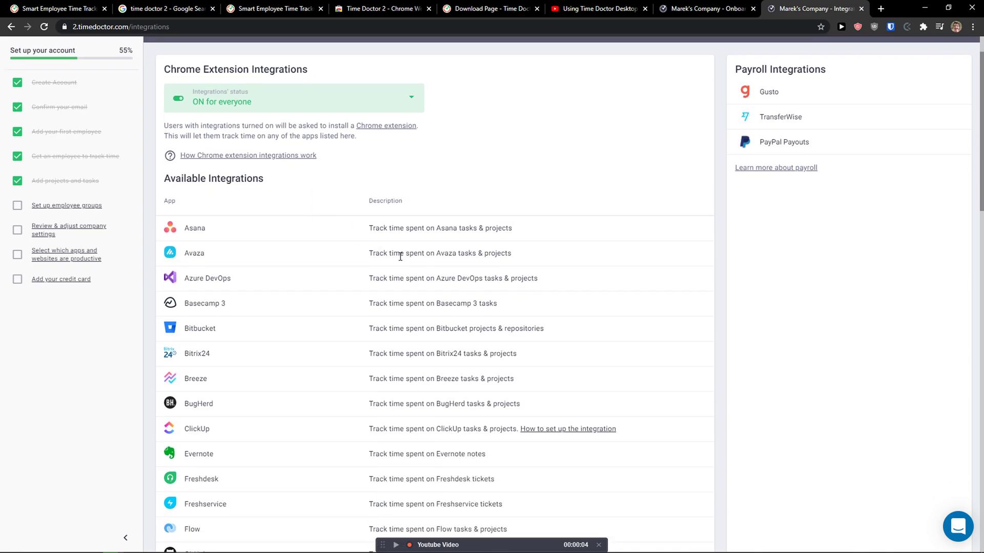
scroll(399, 254, up, 3)
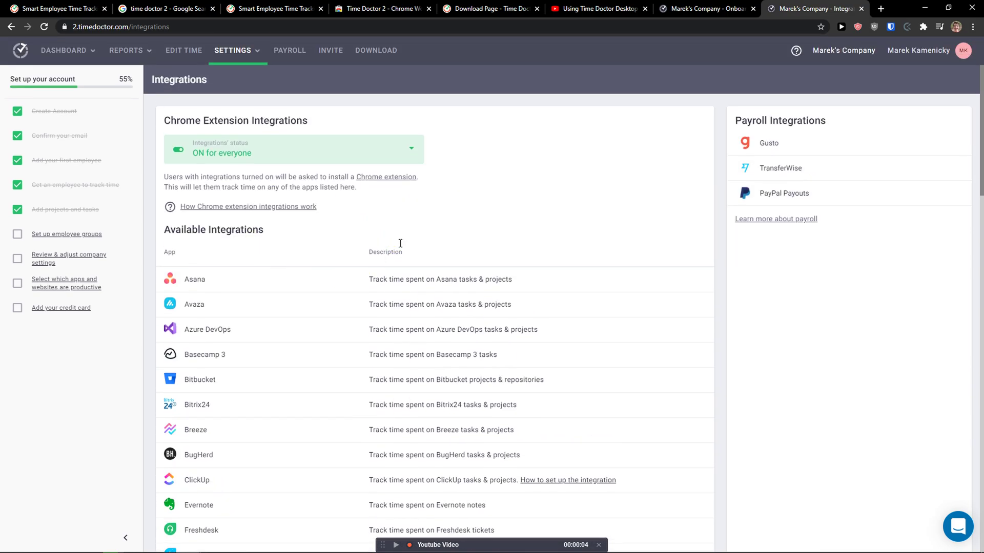
Set the first employee's pay rate to 50 on the Payroll page.
click(288, 53)
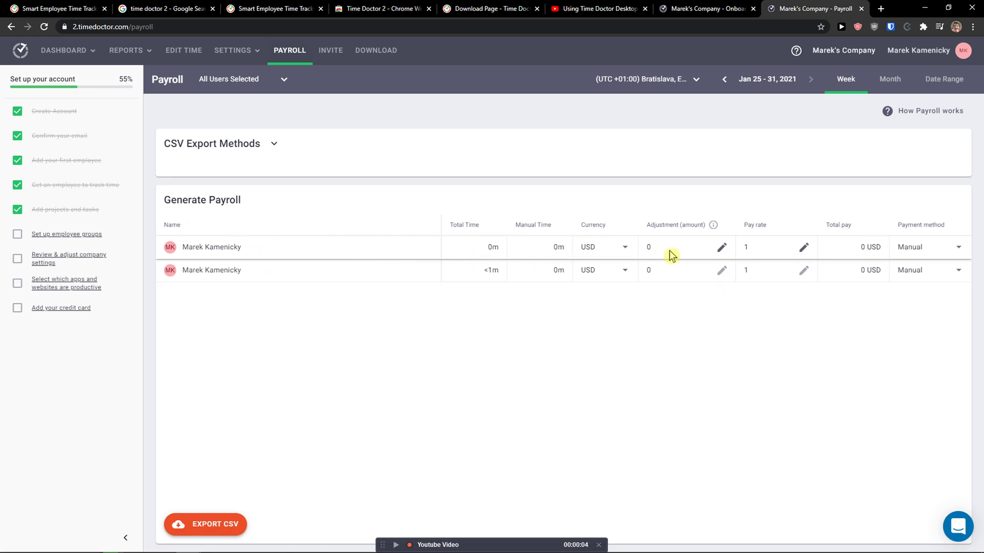
click(804, 250)
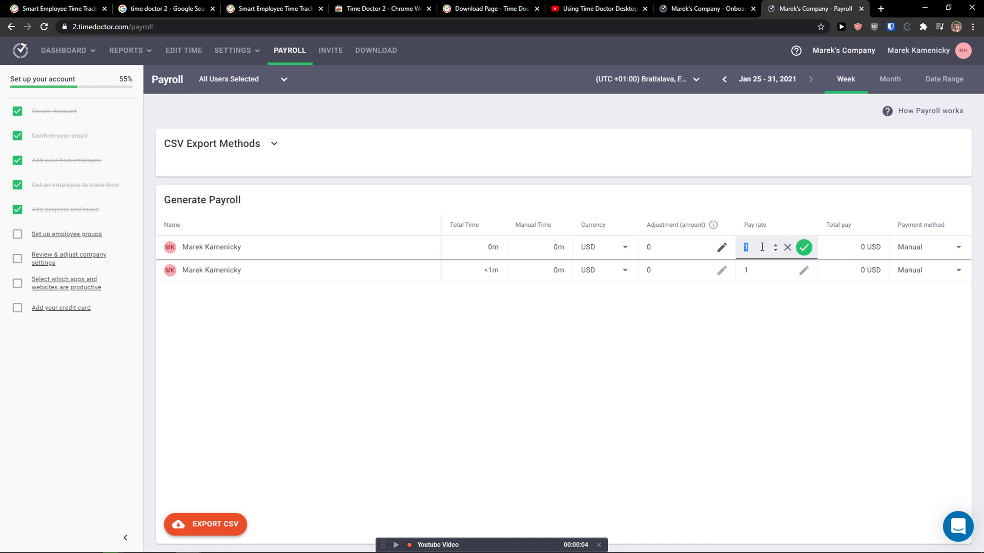
text(50)
click(804, 248)
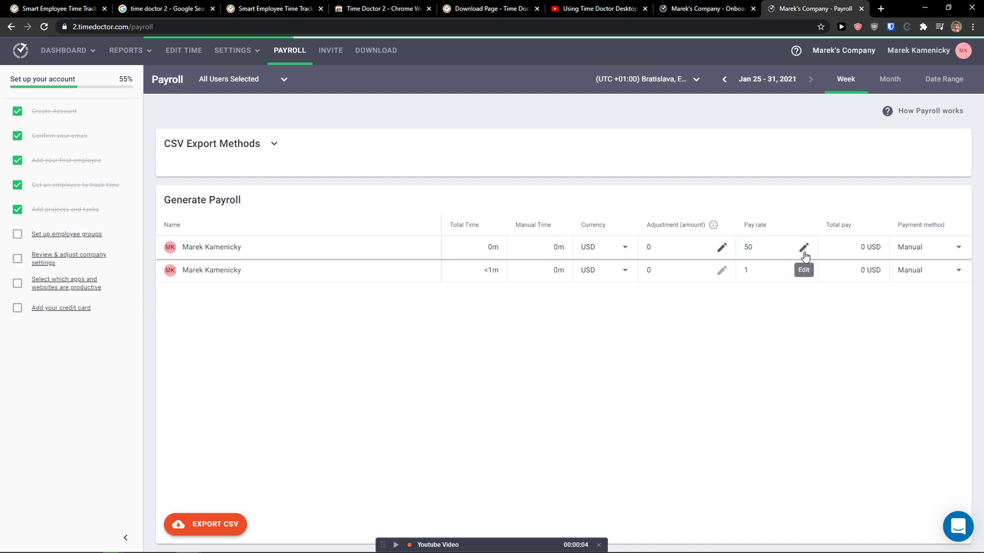
Keep USD currency and manual payment, leaving all users included in payroll.
double_click(862, 247)
click(931, 255)
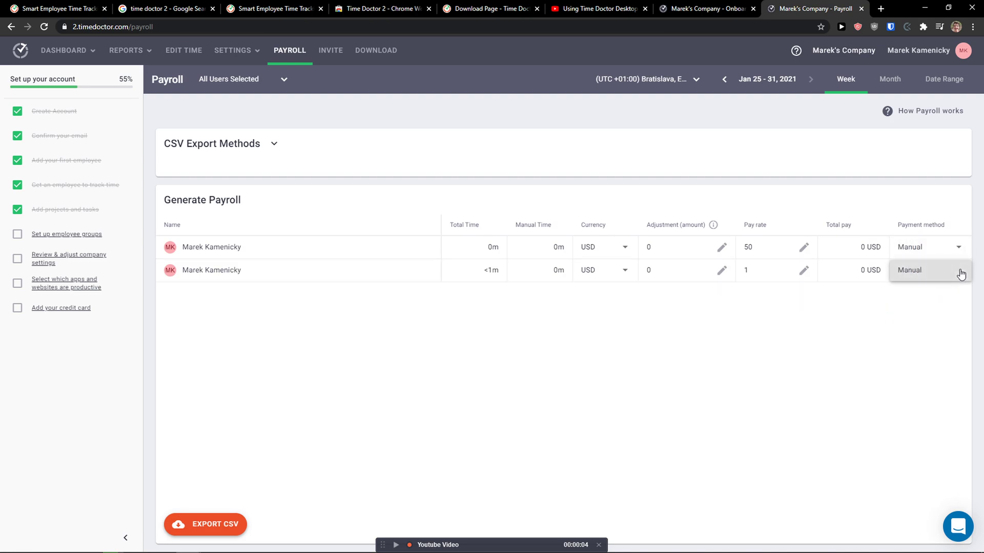
click(604, 253)
click(479, 296)
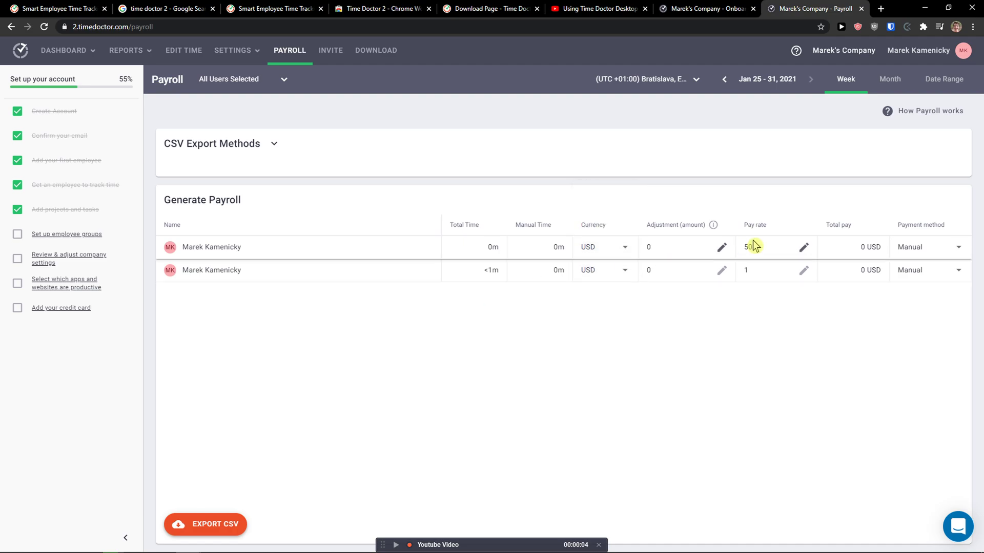
click(281, 85)
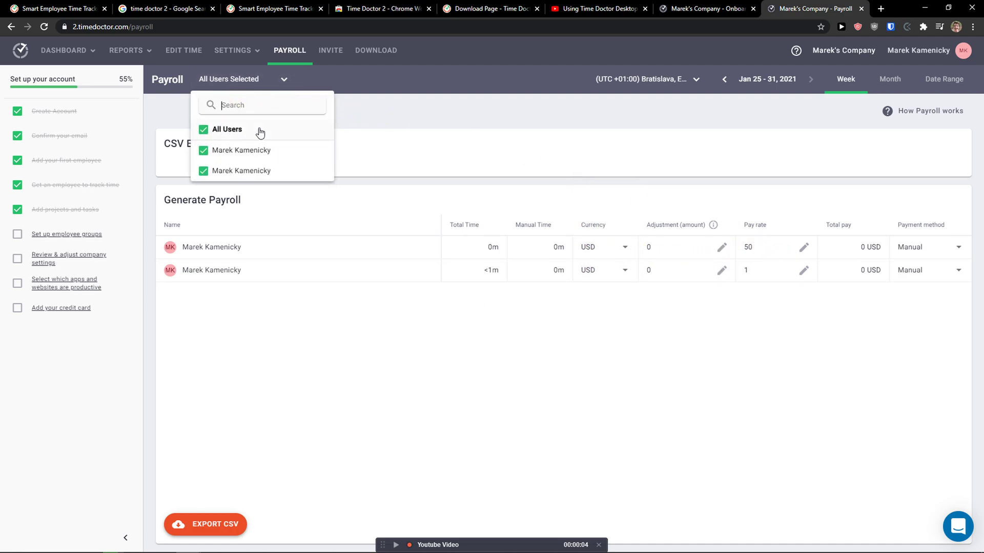
click(463, 132)
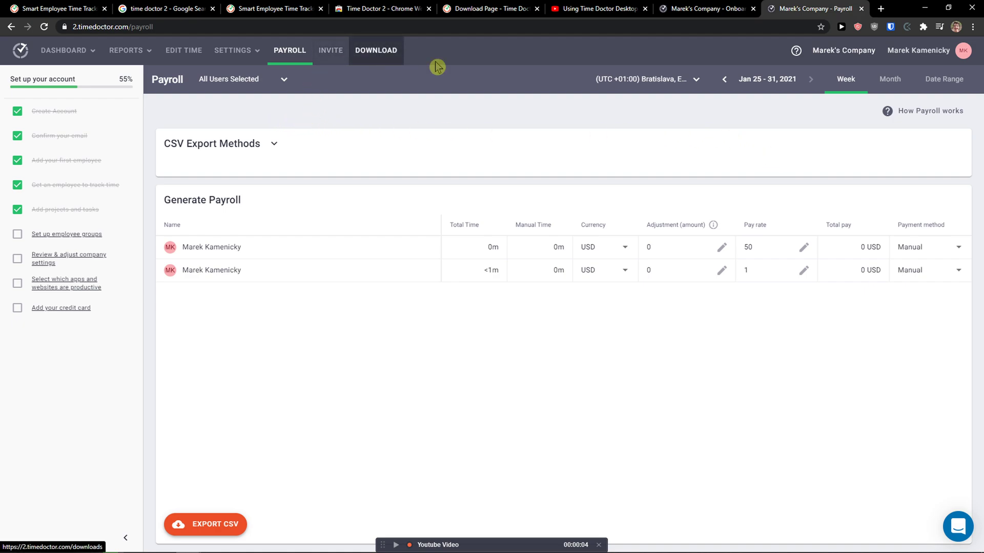
click(943, 52)
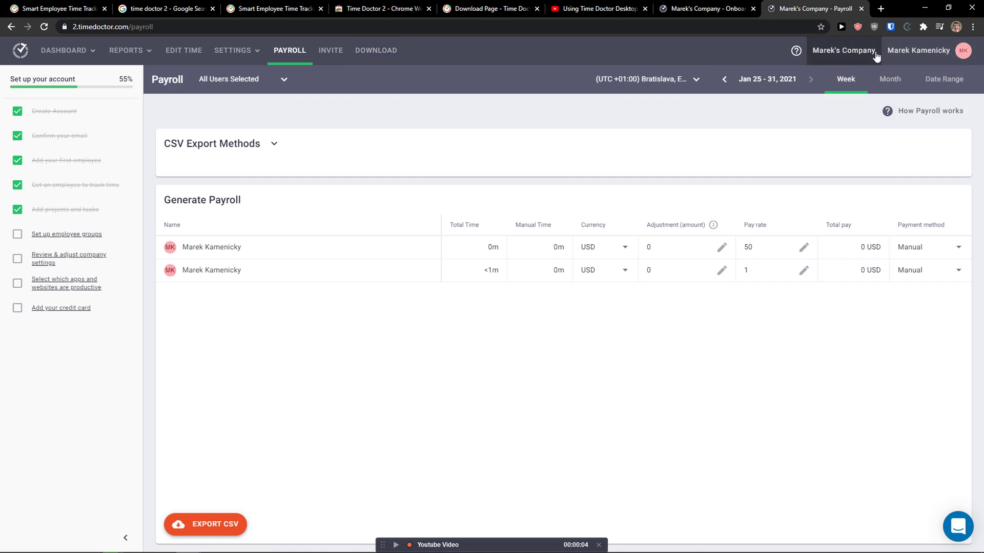
Open Edit Profile, view the Security tab's two-factor option, then return to Profile.
click(920, 55)
click(918, 81)
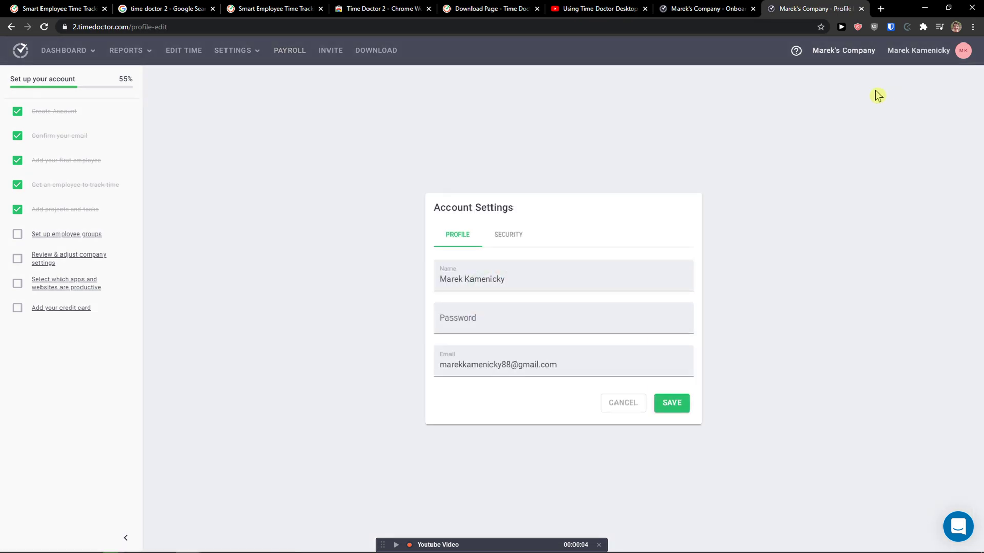
click(498, 240)
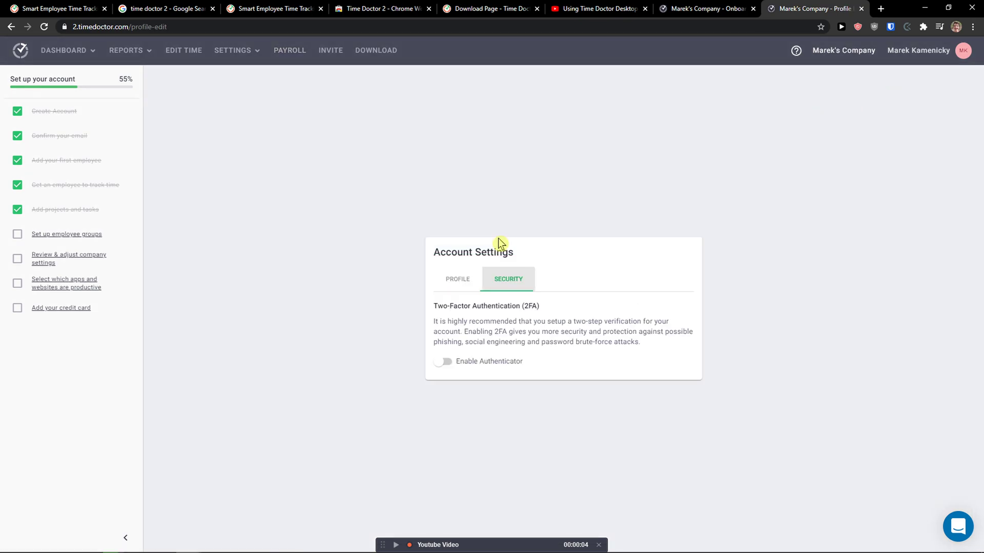
click(456, 281)
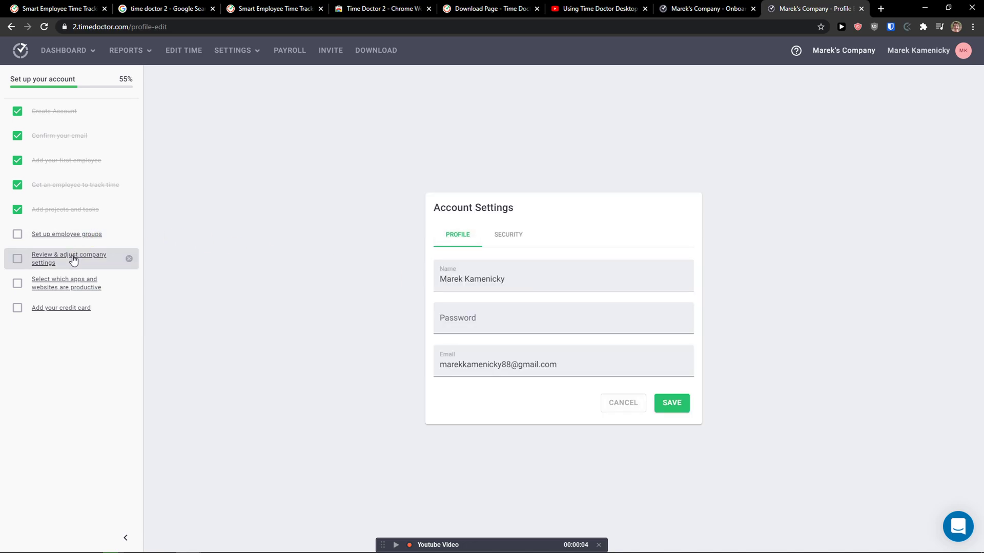
click(73, 259)
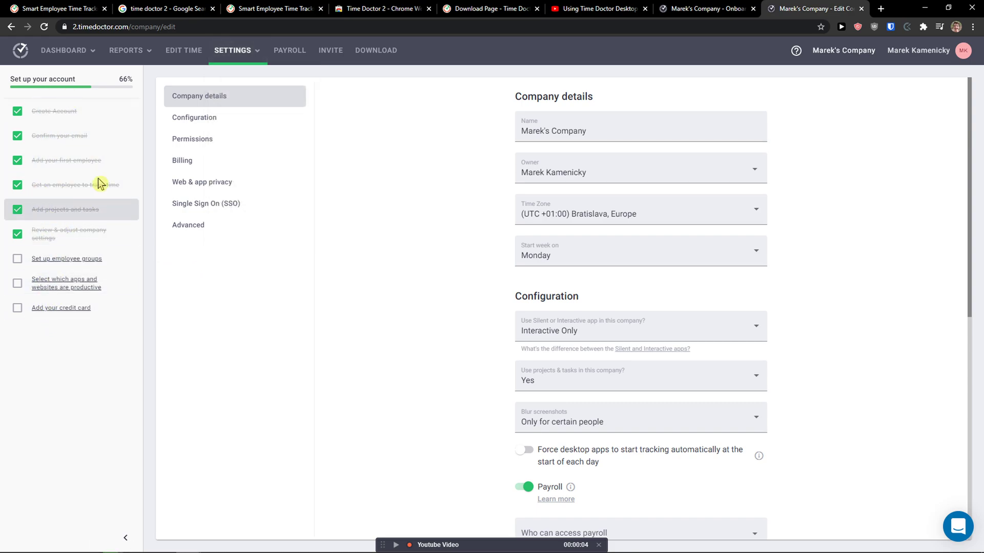
scroll(538, 190, down, 2)
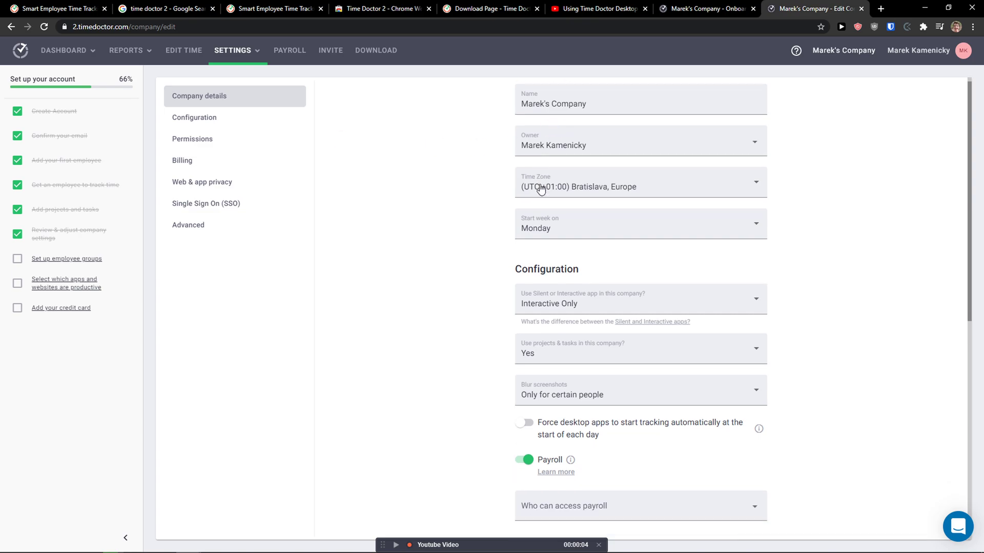
scroll(524, 359, up, 1)
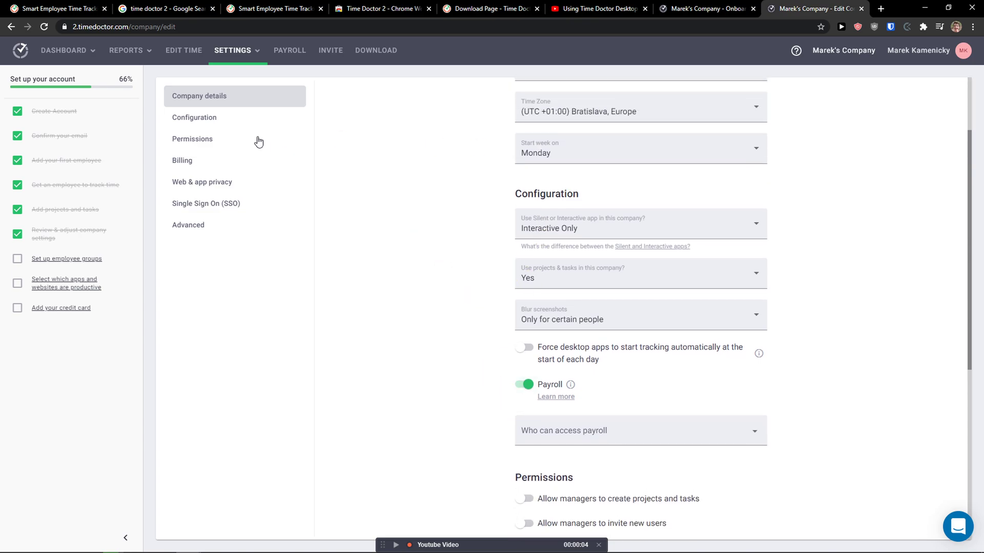
click(241, 123)
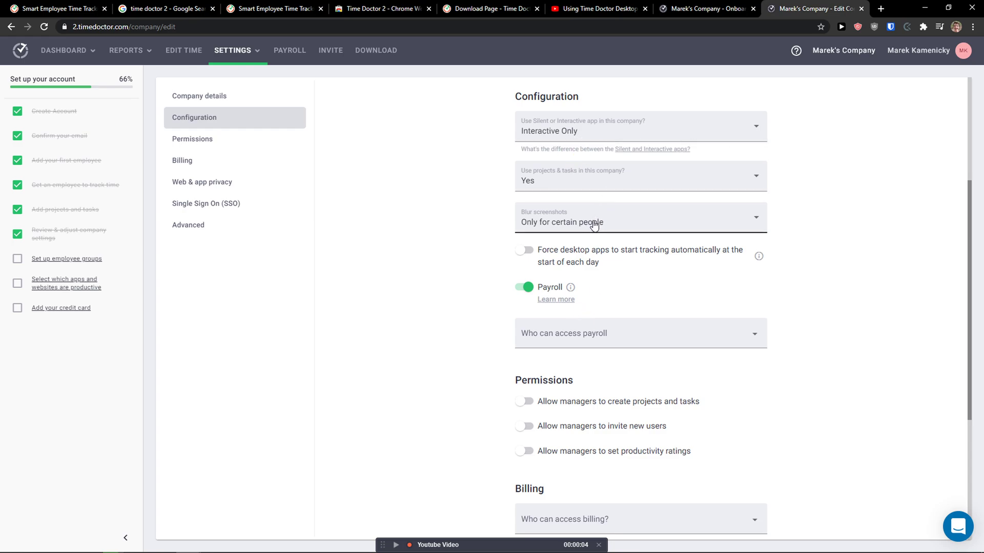
scroll(593, 215, down, 1)
scroll(564, 226, up, 1)
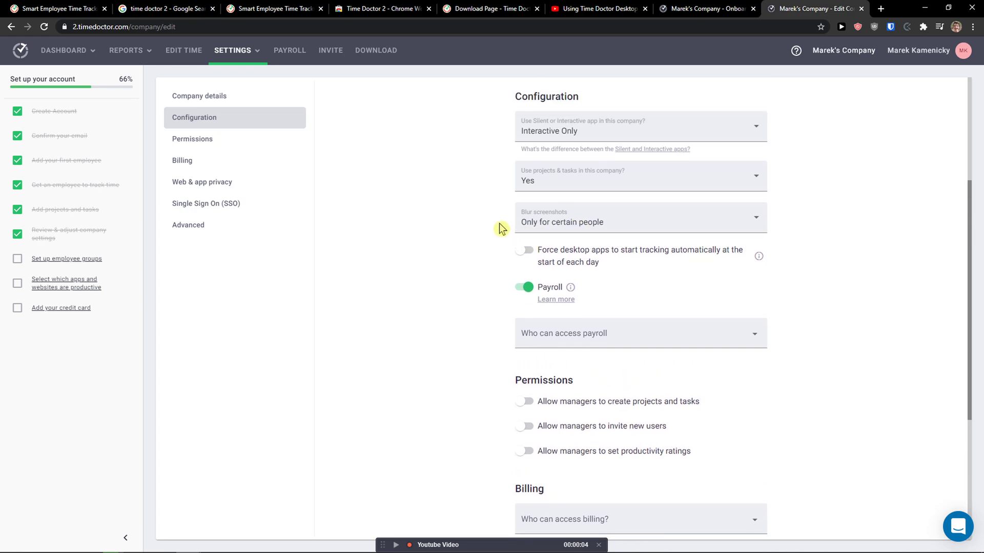
scroll(500, 229, down, 2)
click(540, 230)
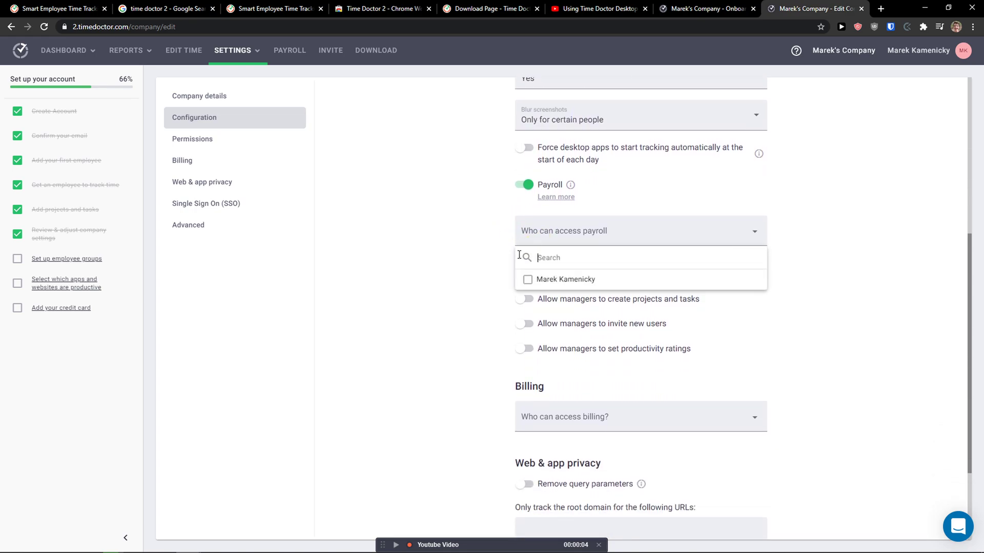
click(504, 280)
scroll(484, 268, down, 1)
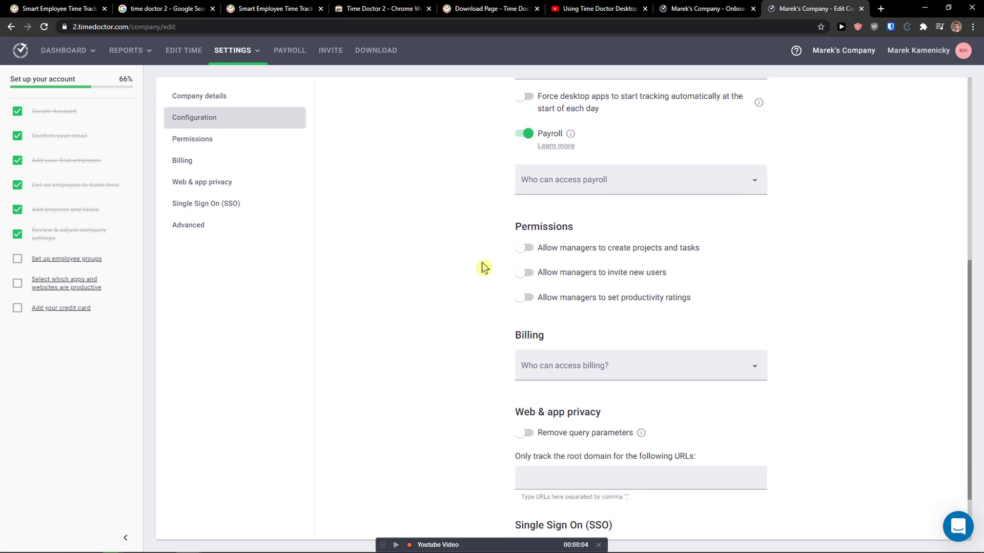
scroll(480, 264, down, 2)
scroll(338, 215, up, 1)
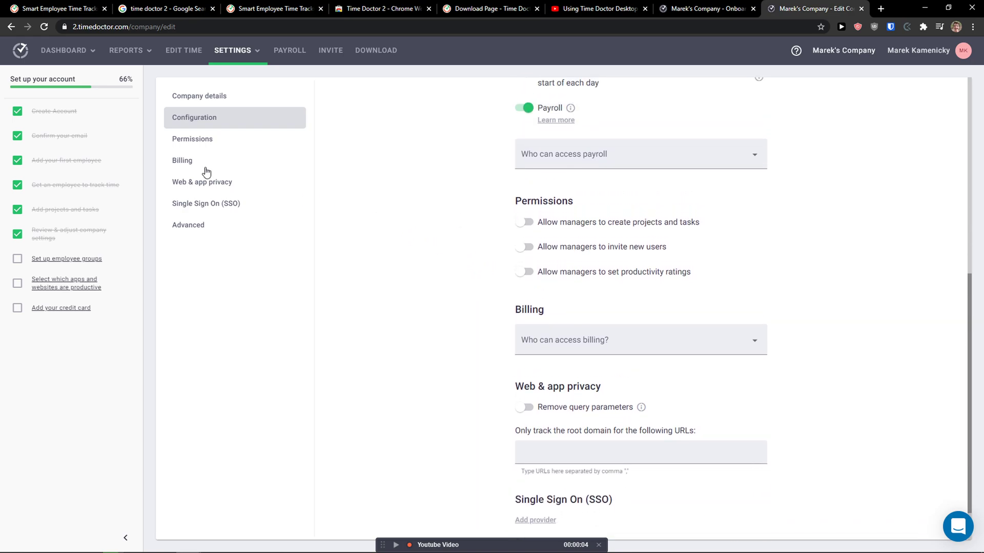
click(205, 141)
click(221, 169)
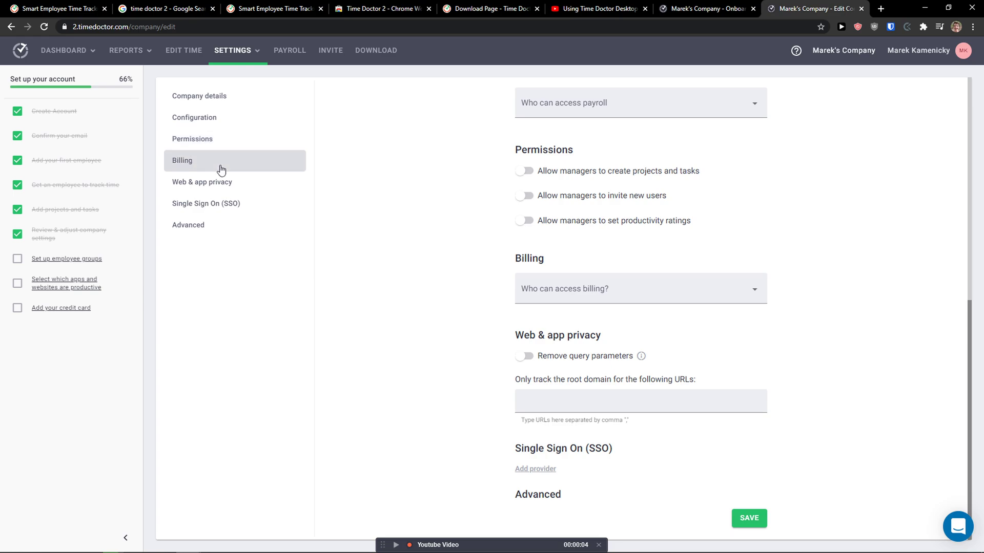
click(557, 289)
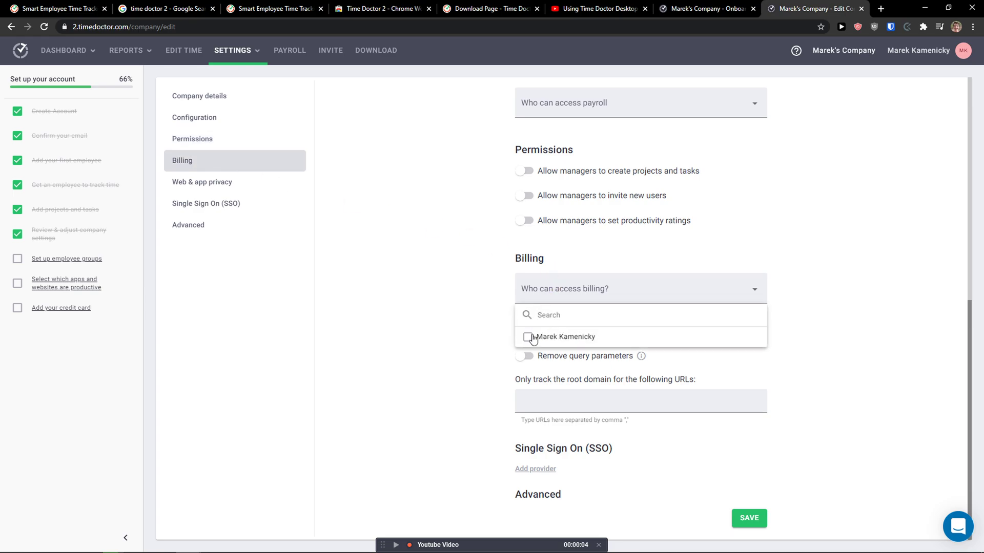
click(476, 337)
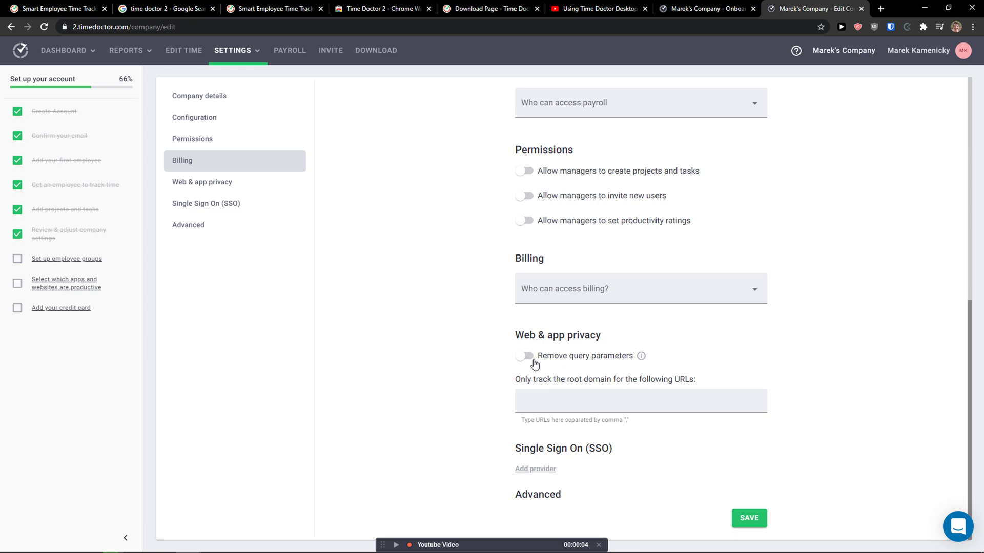
mouse_move(642, 360)
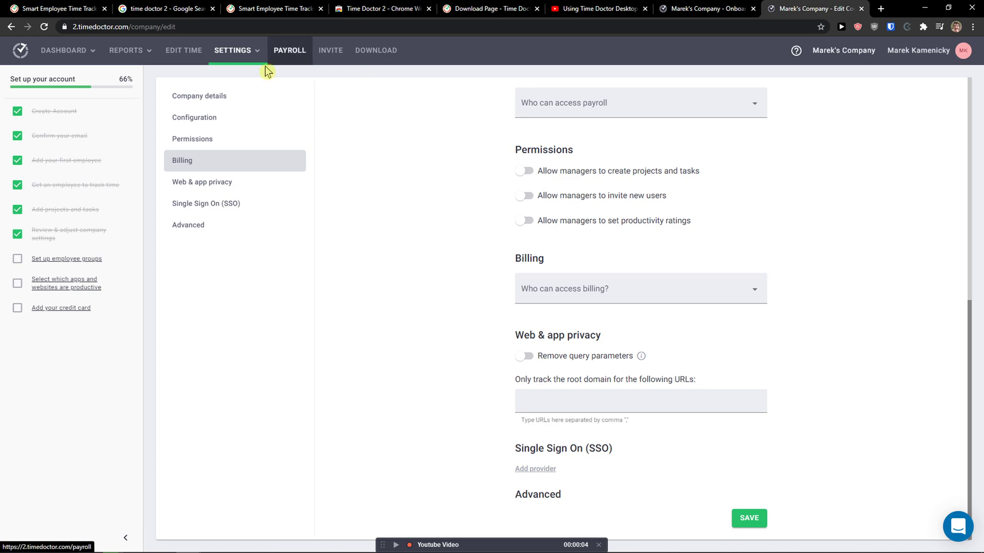
Add the Time Doctor 2 extension to Chrome from its Web Store page.
click(489, 7)
click(384, 8)
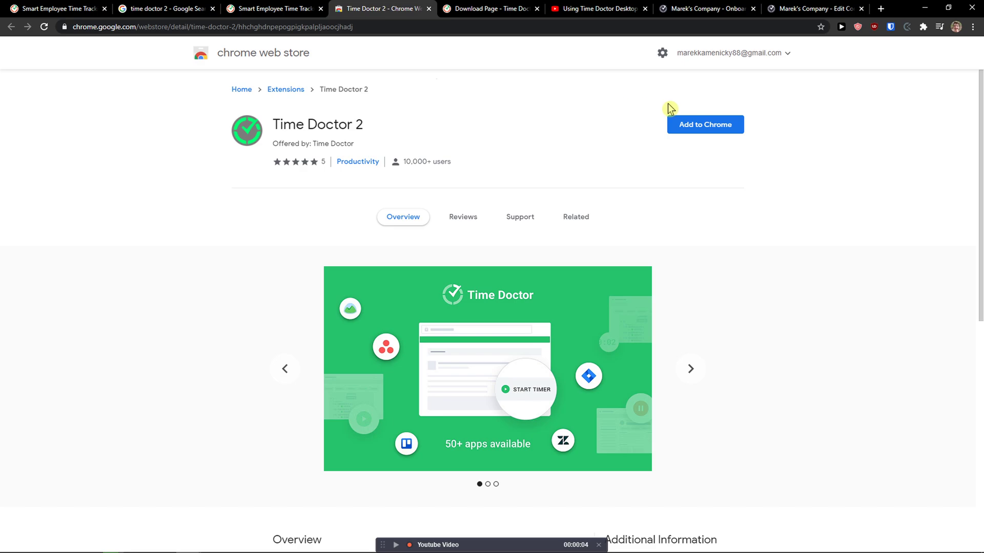
click(684, 125)
click(558, 139)
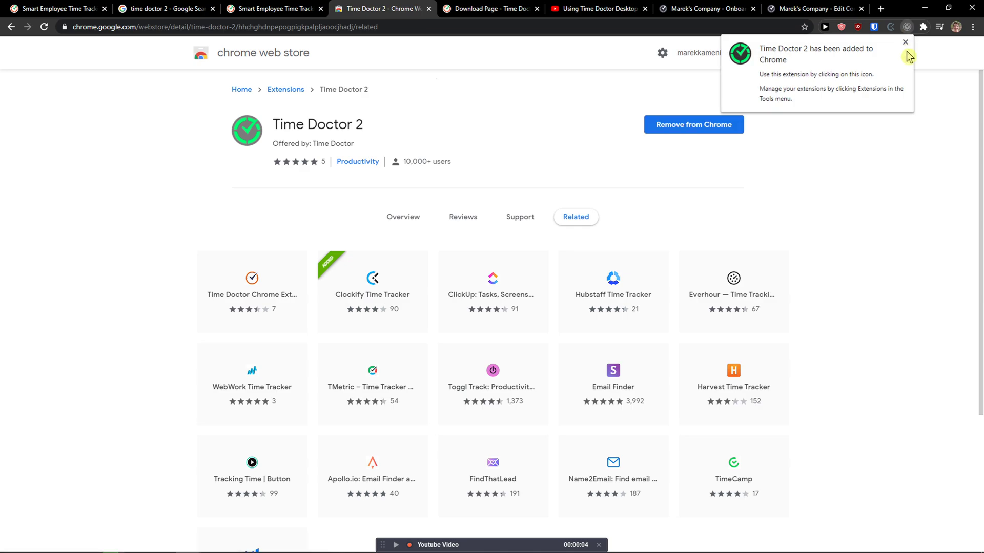
click(904, 43)
Unpin Clockify Time Tracker and pin Time Doctor 2 to the browser toolbar.
click(923, 27)
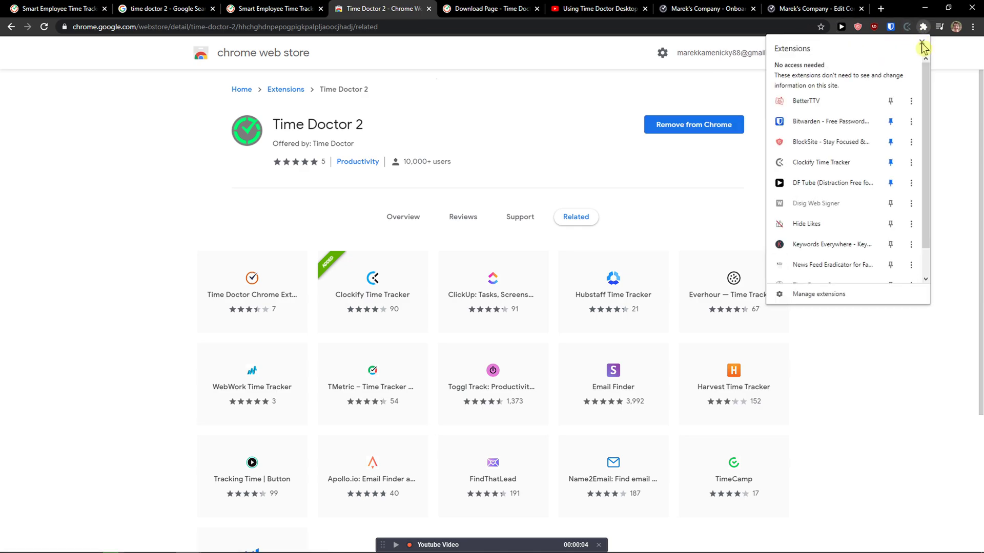
click(890, 162)
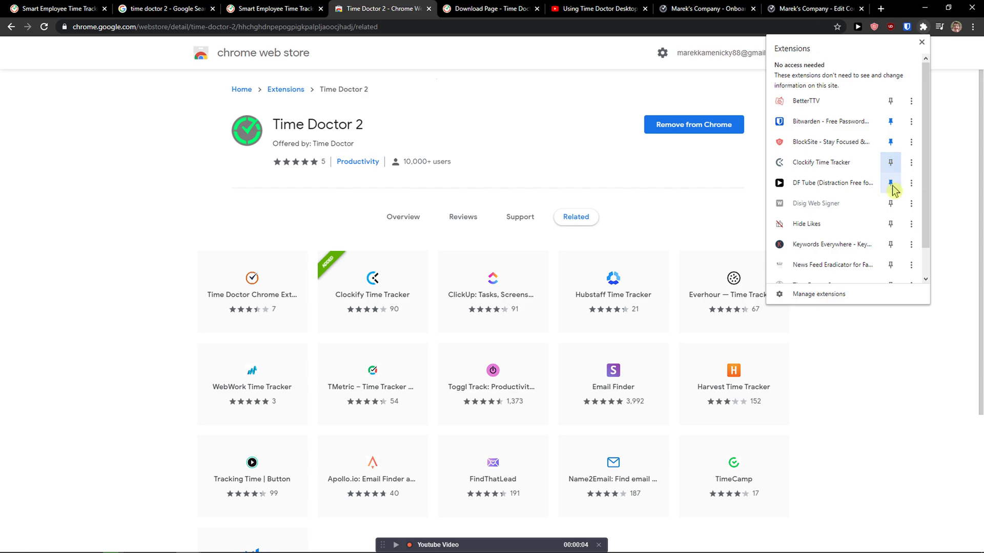
scroll(890, 190, down, 1)
click(890, 252)
click(952, 206)
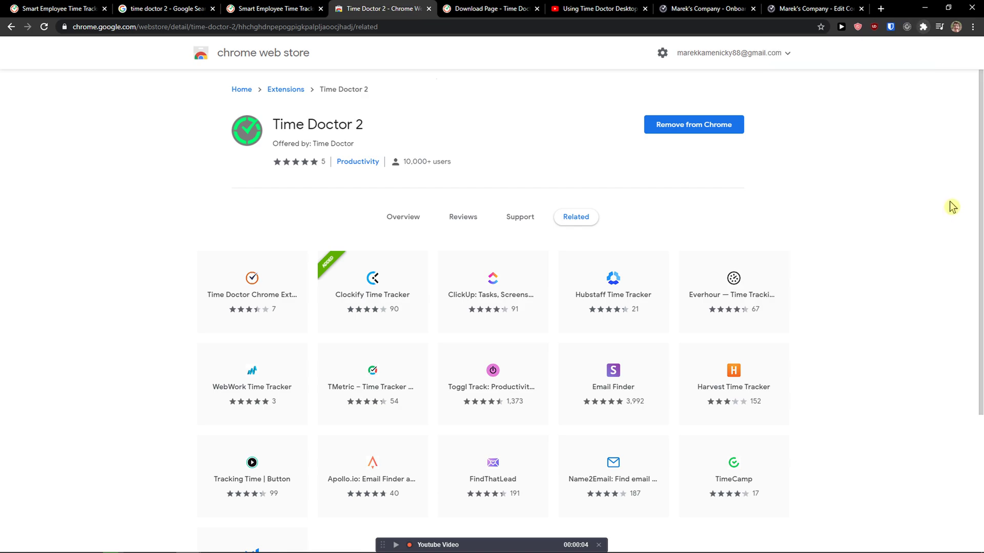
Start and immediately pause the extension timer on the current task.
click(907, 28)
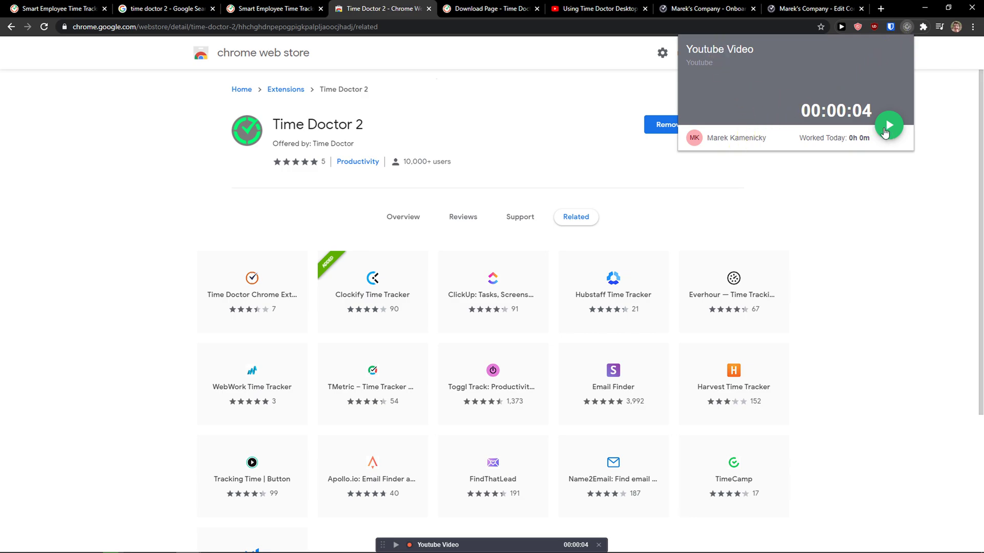
click(888, 126)
click(885, 133)
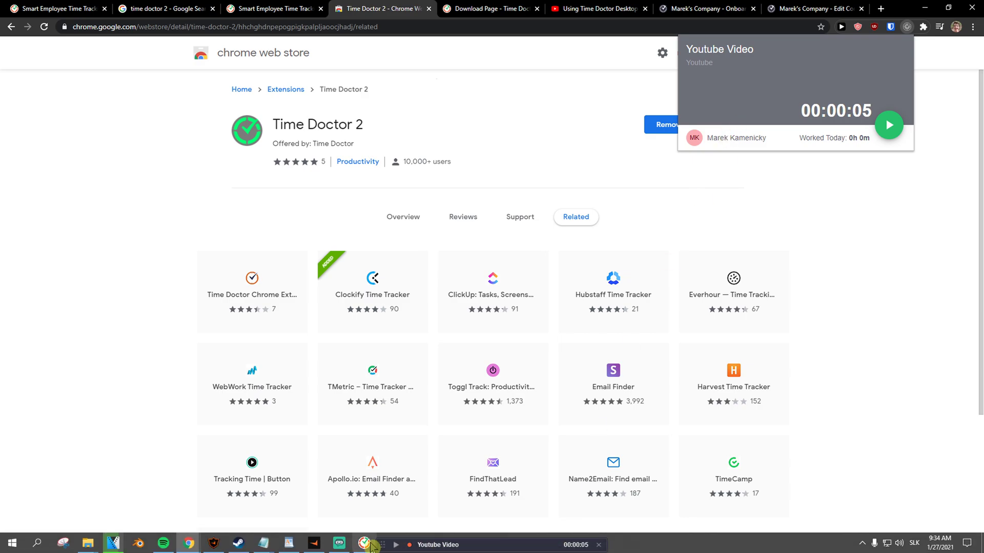
Start tracking the Meeting task of General Work in the desktop app.
click(366, 544)
click(439, 272)
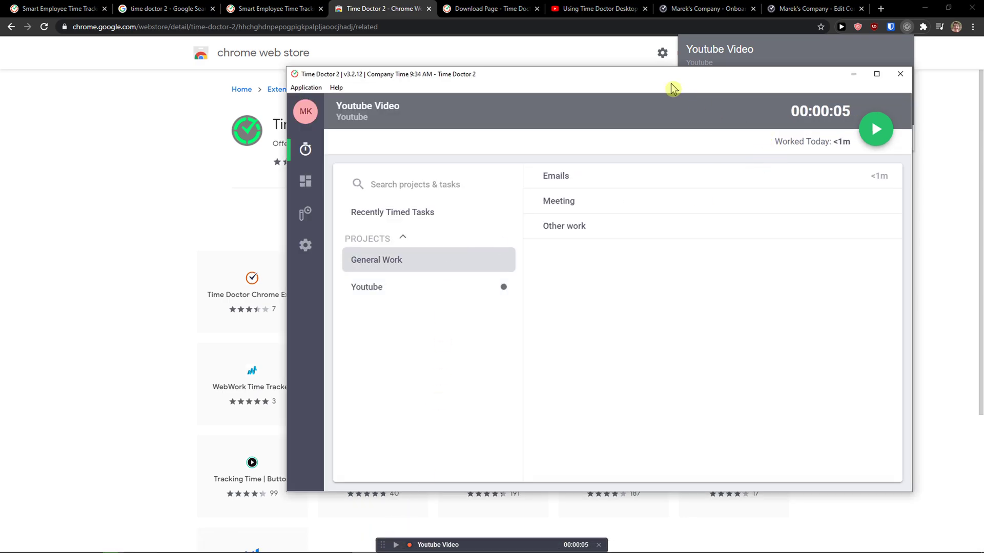
drag(659, 106, 394, 85)
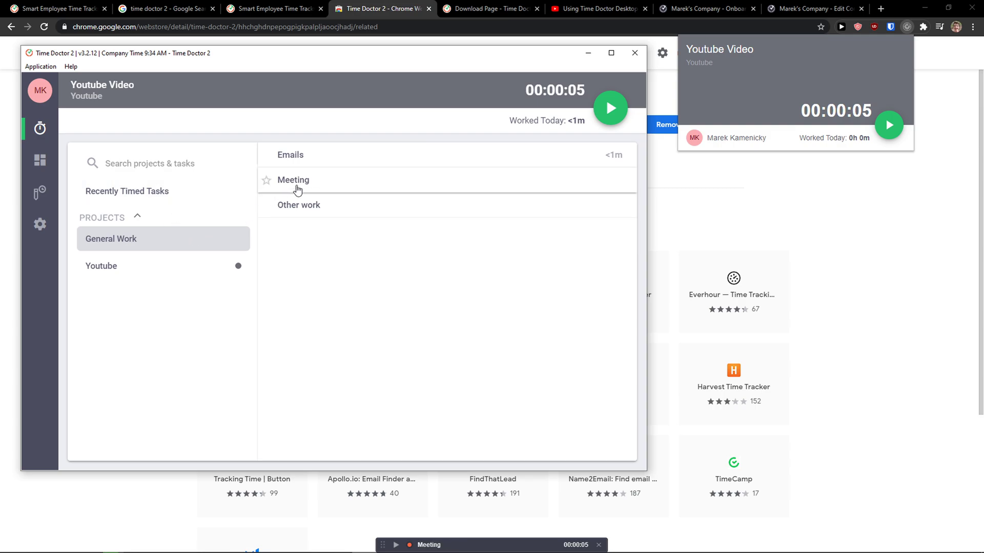
click(297, 189)
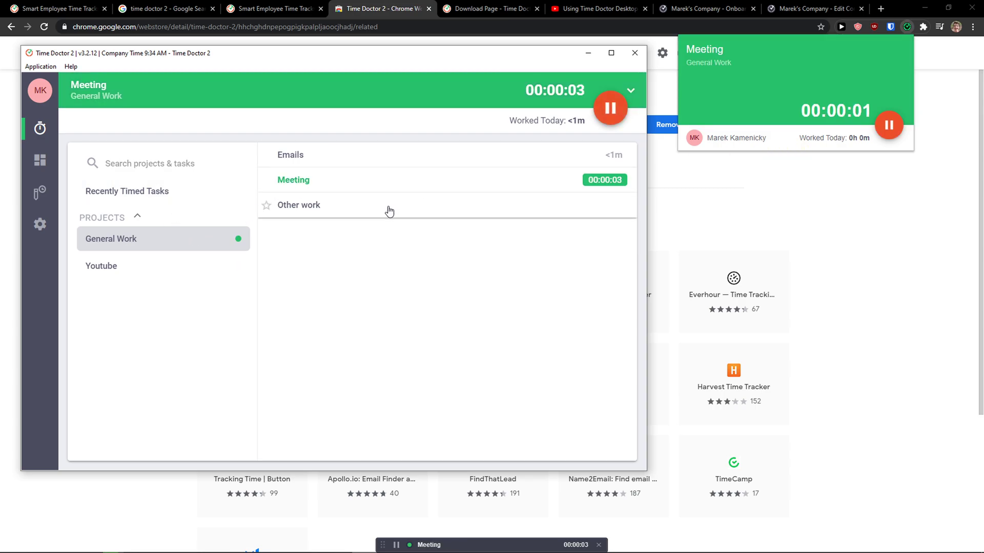
click(588, 52)
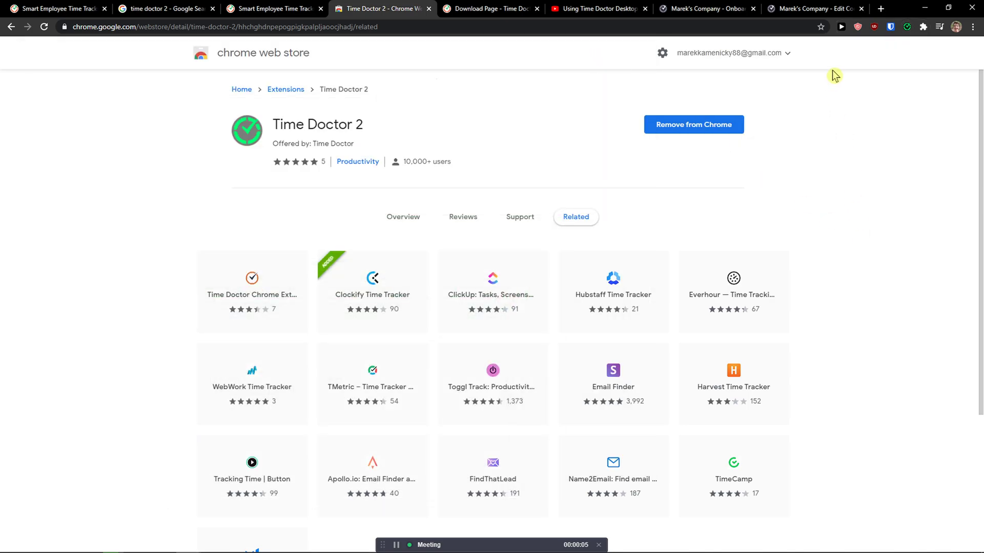
Pause the Meeting timer at 00:00:13 from the extension popup.
click(907, 27)
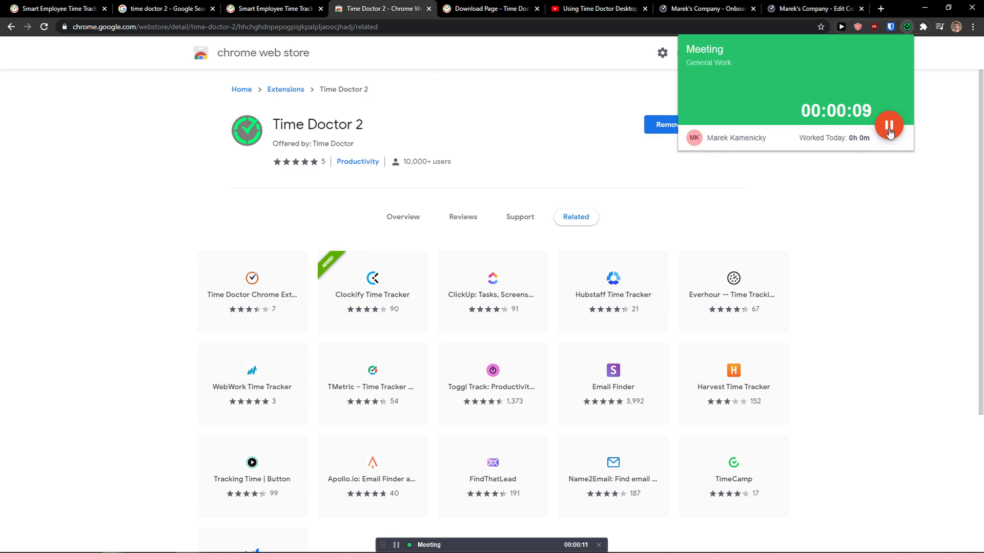
click(889, 125)
click(840, 194)
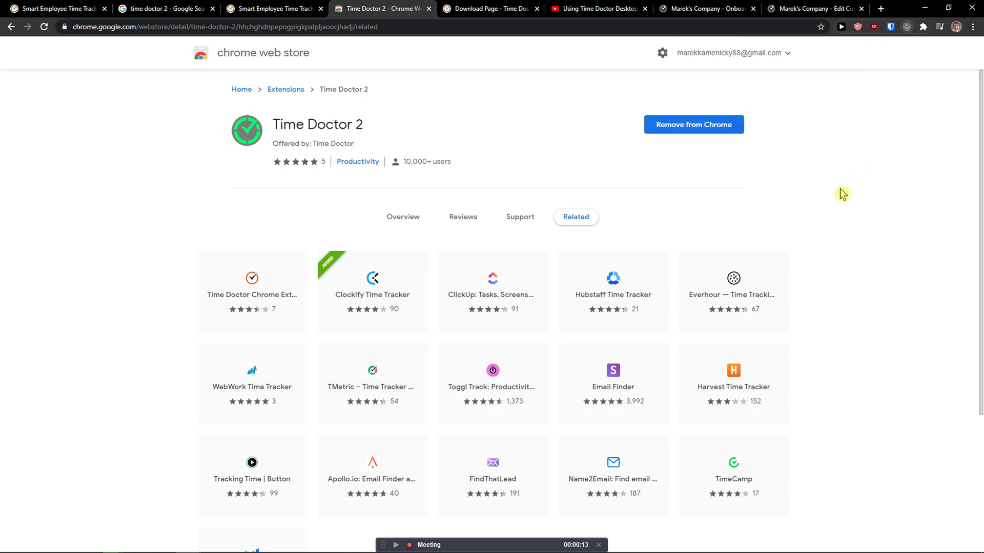
right_click(905, 32)
click(905, 31)
right_click(905, 31)
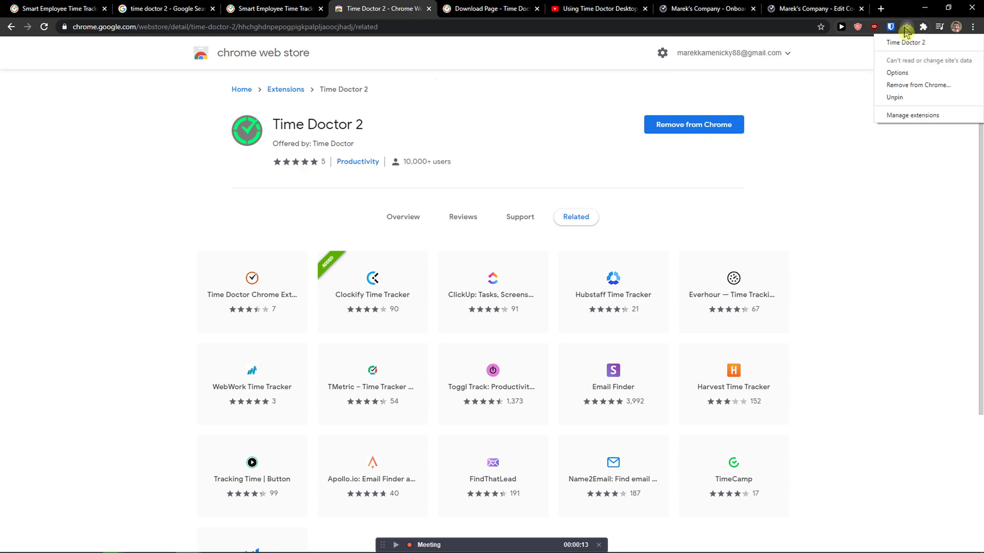
click(906, 31)
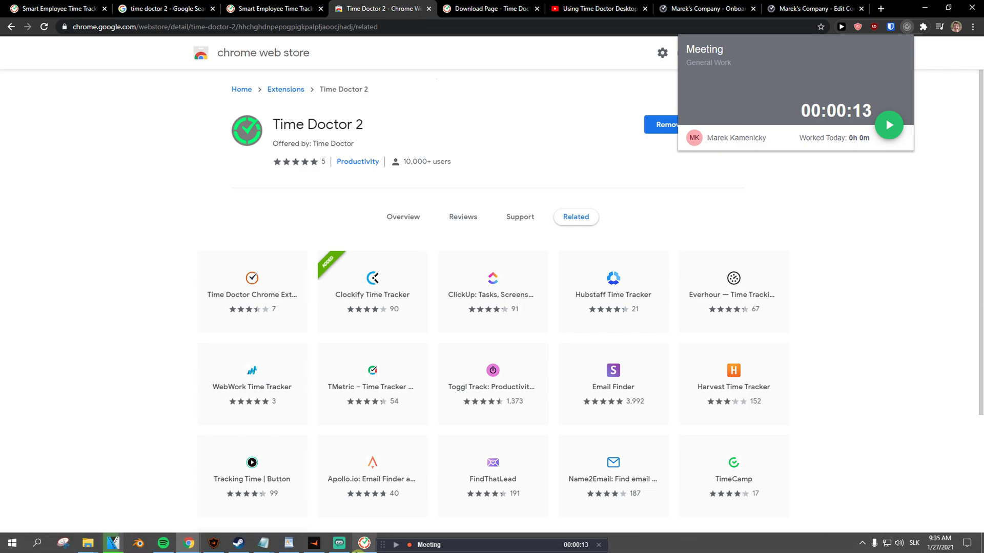
click(360, 545)
Find the company settings tab and view the new Meeting entry in the Edit Time timeline.
click(296, 12)
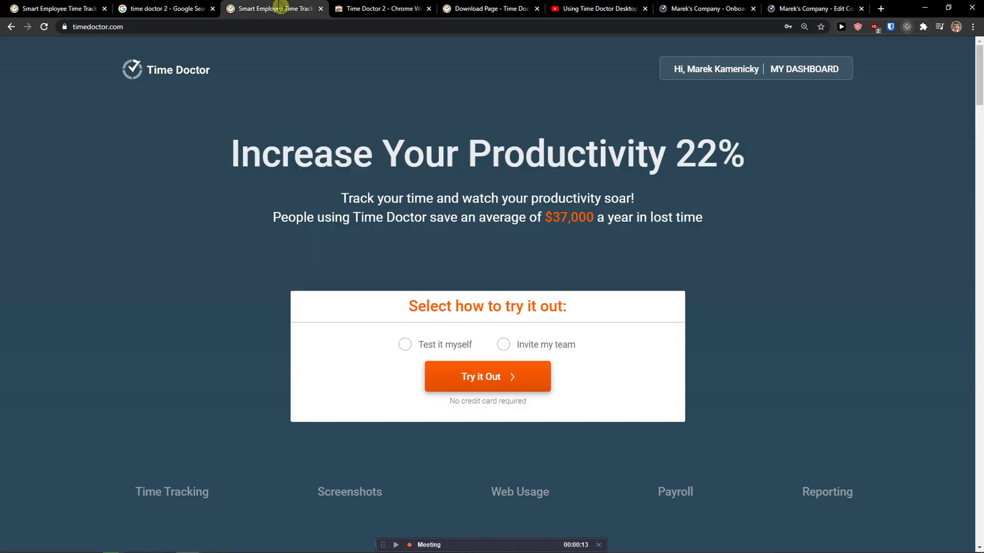
click(479, 7)
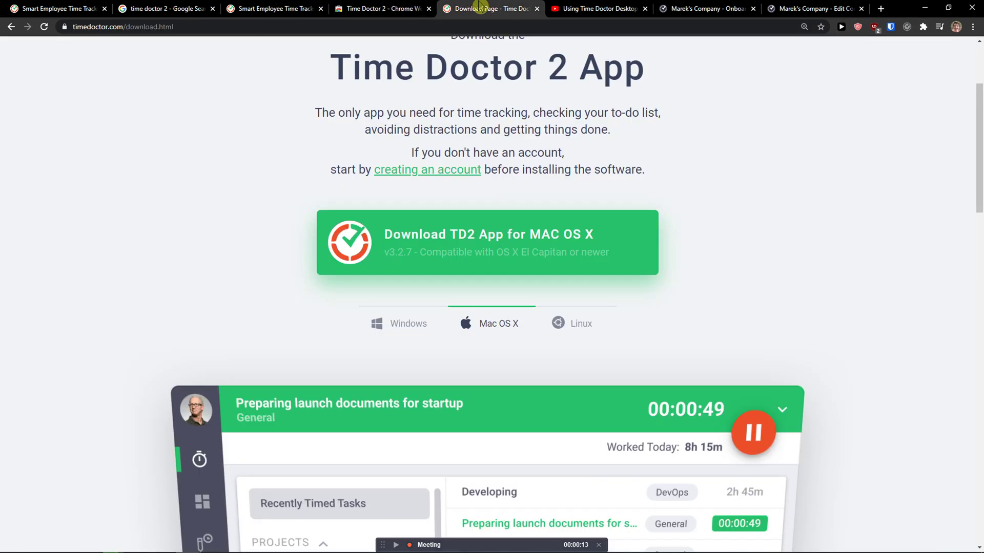
click(705, 7)
click(777, 8)
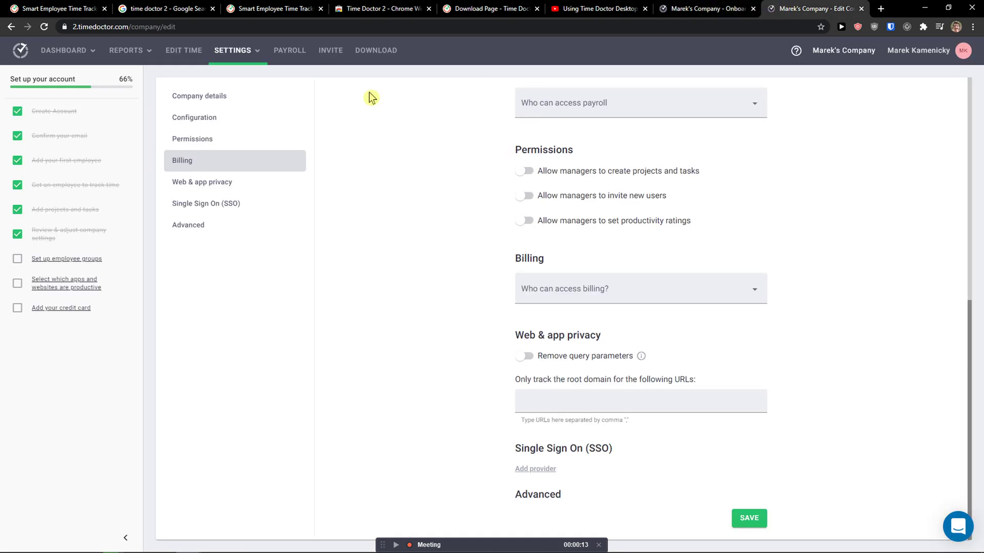
click(193, 59)
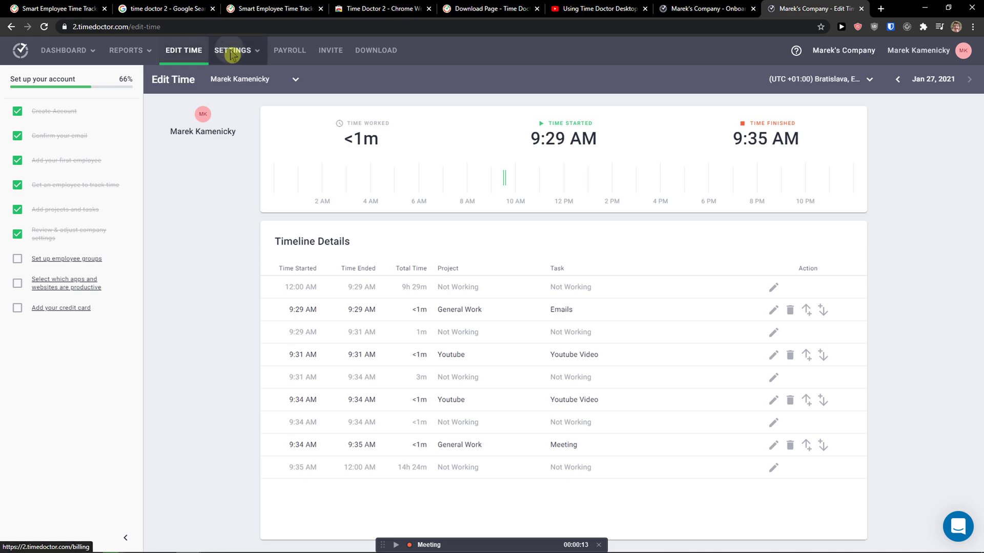
Open Projects & Tasks and view General Work's People tab, then its task list.
mouse_move(229, 50)
click(239, 105)
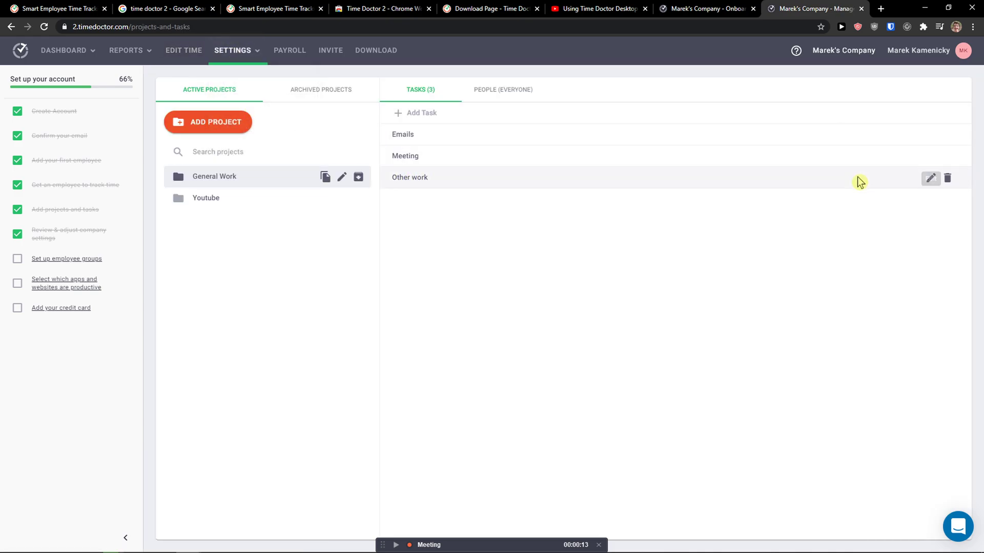
click(515, 84)
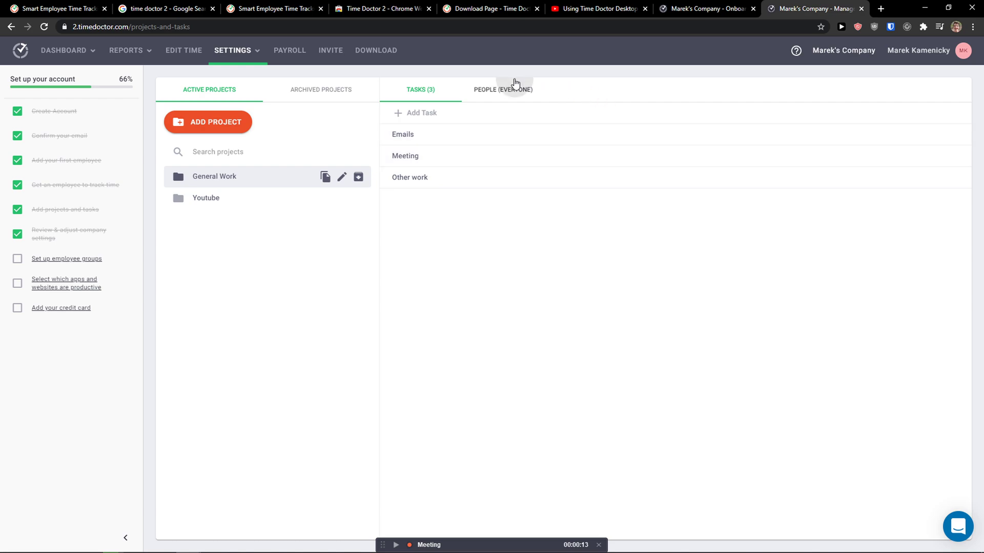
click(441, 93)
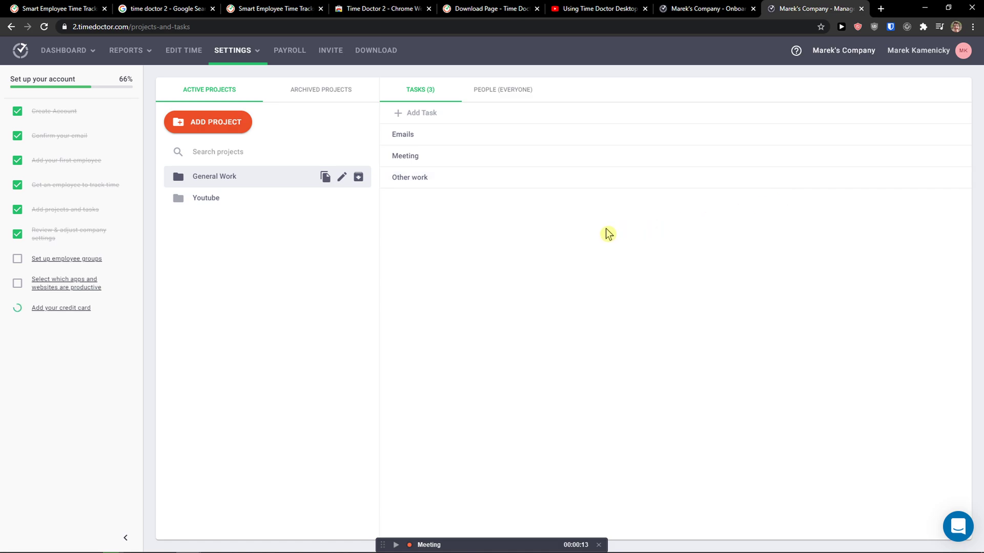
click(677, 8)
click(785, 8)
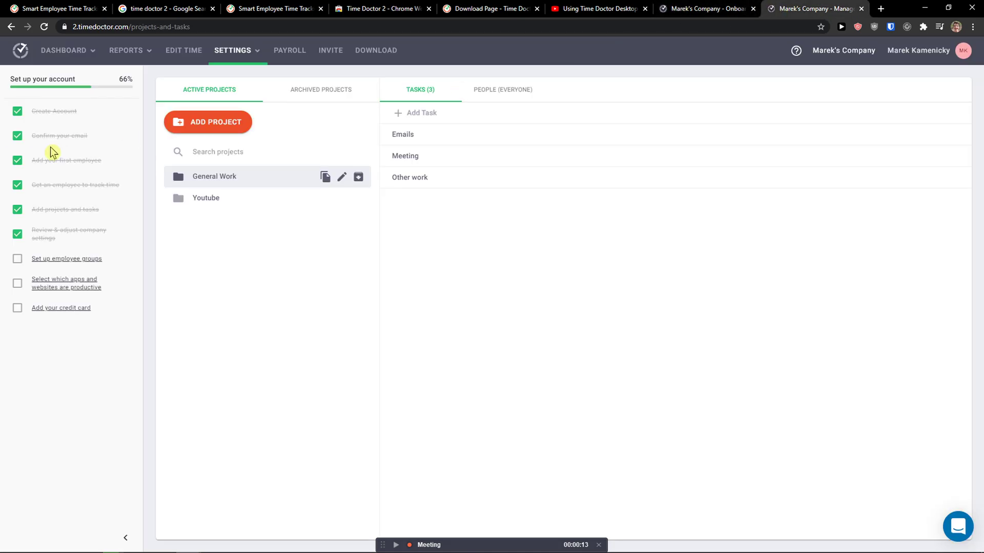